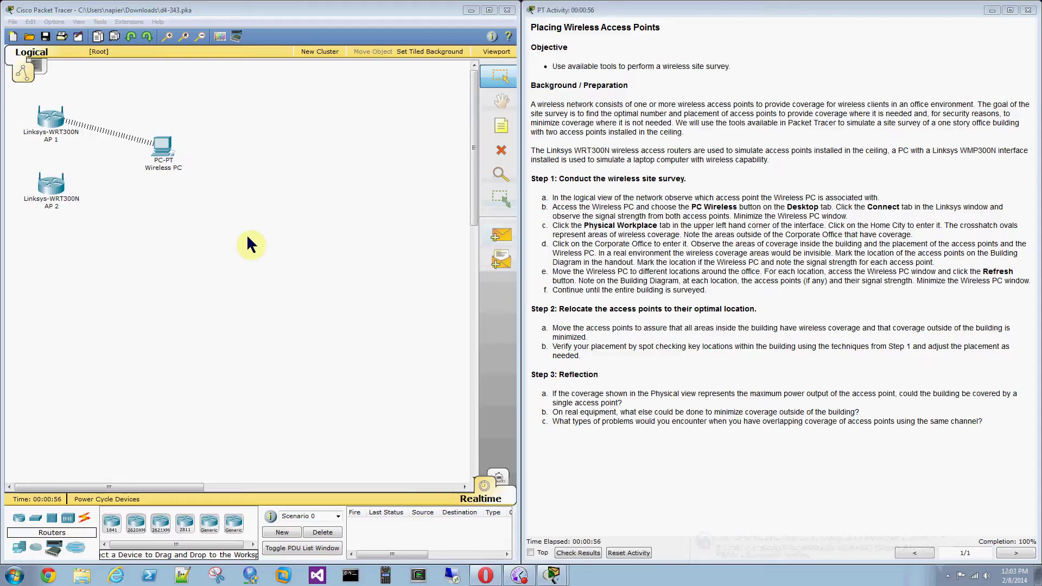
Enter the Corporate Office on the physical map and drag the Wireless PC to its lower-right area
{"action": "left_click", "coordinate": [43, 70]}
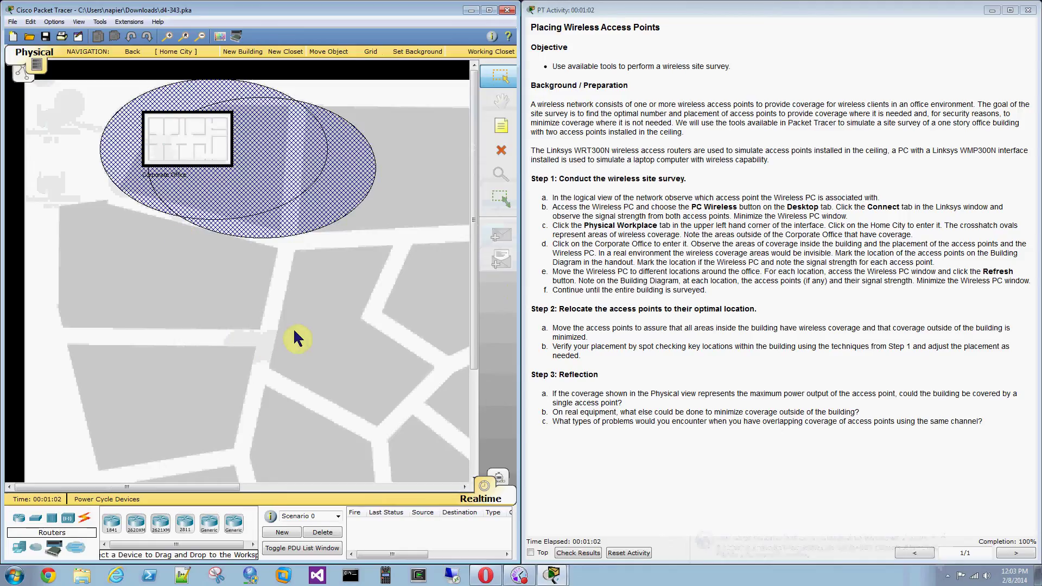
{"action": "left_click", "coordinate": [178, 127]}
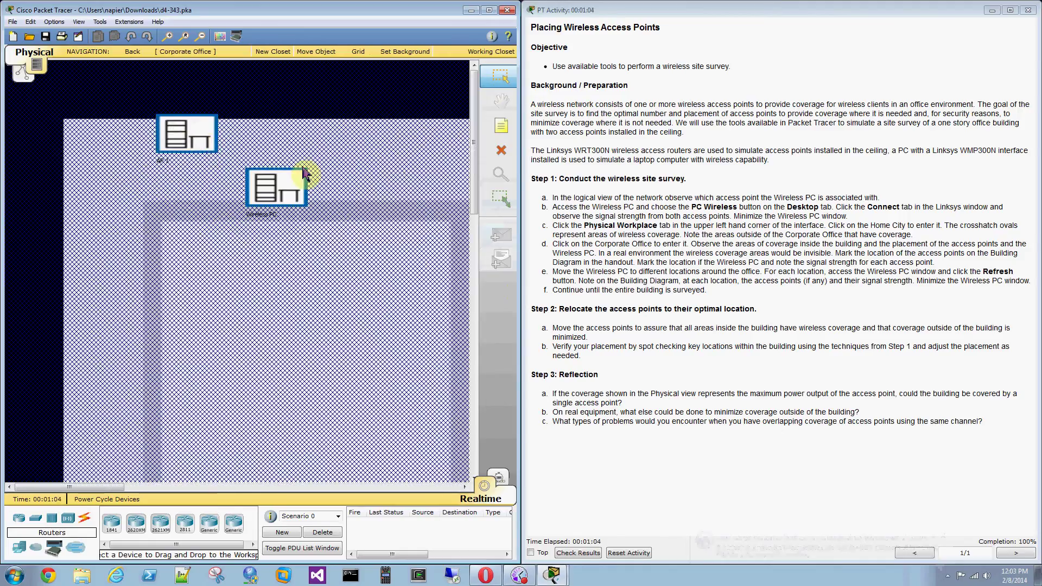
{"action": "scroll", "coordinate": [396, 260], "scroll_direction": "down", "scroll_amount": 10}
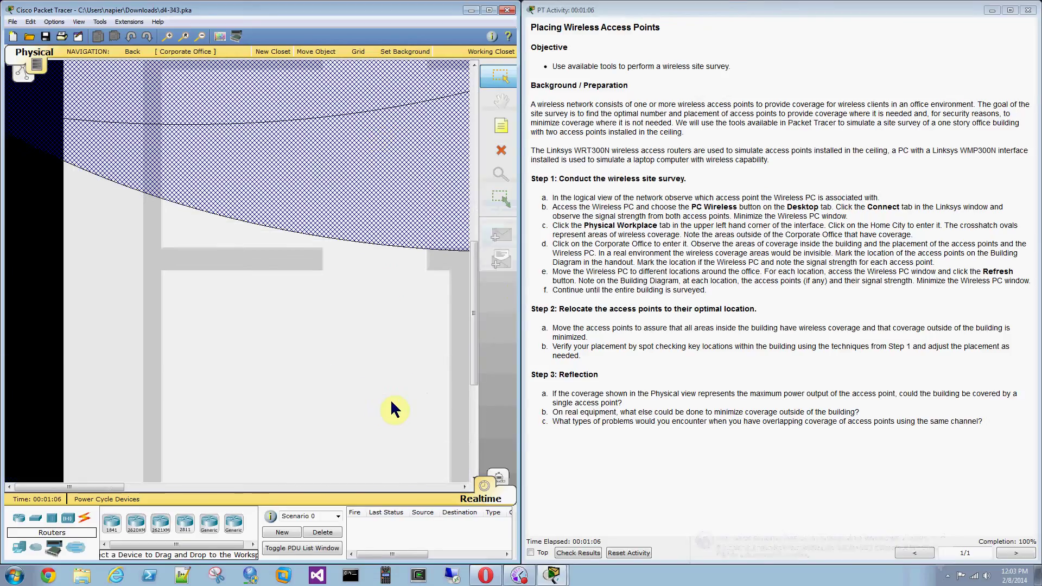
{"action": "scroll", "coordinate": [392, 399], "scroll_direction": "up", "scroll_amount": 10}
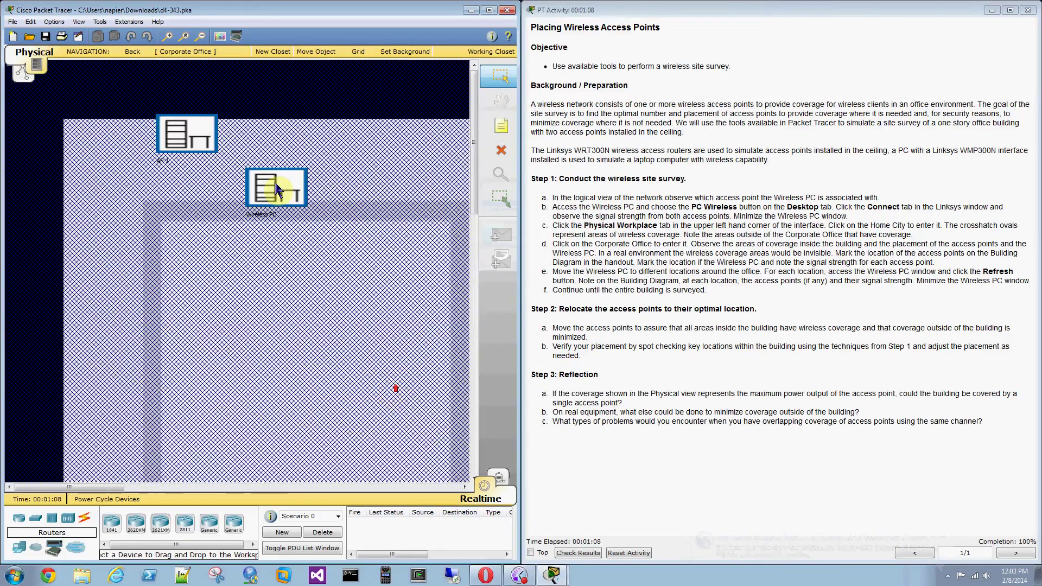
{"action": "left_click_drag", "start_coordinate": [275, 203], "coordinate": [416, 437]}
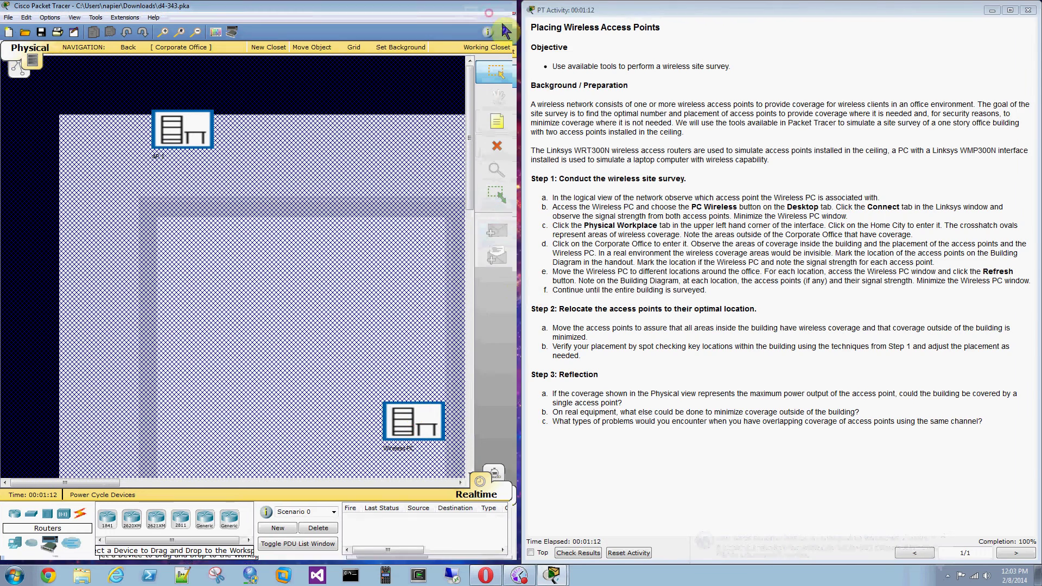
Maximize the Packet Tracer window, toggle Logical and Physical views, and return to the Home City map
{"action": "left_click", "coordinate": [489, 10]}
{"action": "scroll", "coordinate": [760, 301], "scroll_direction": "down", "scroll_amount": 5}
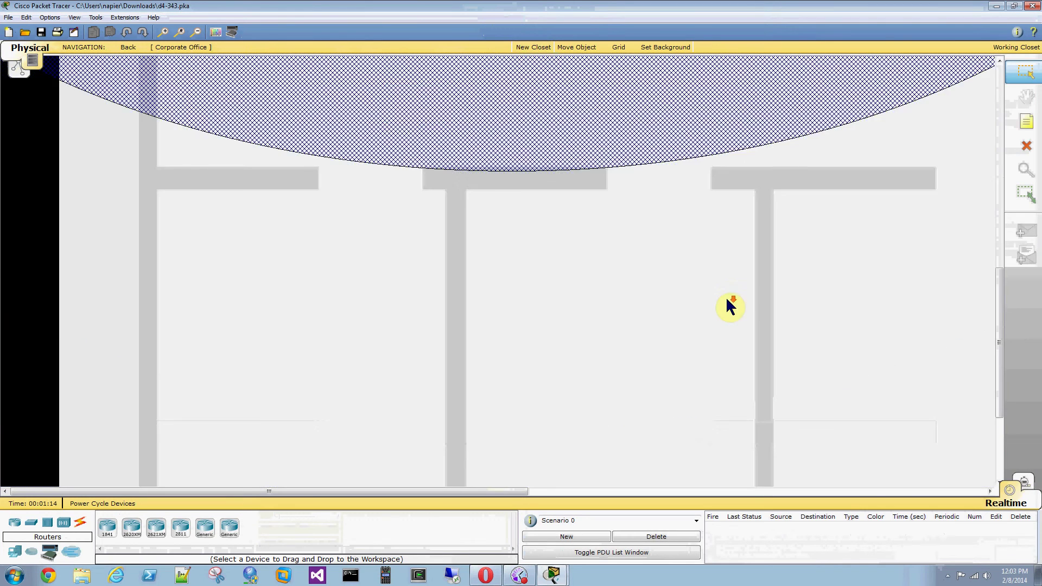
{"action": "scroll", "coordinate": [728, 301], "scroll_direction": "down", "scroll_amount": 3}
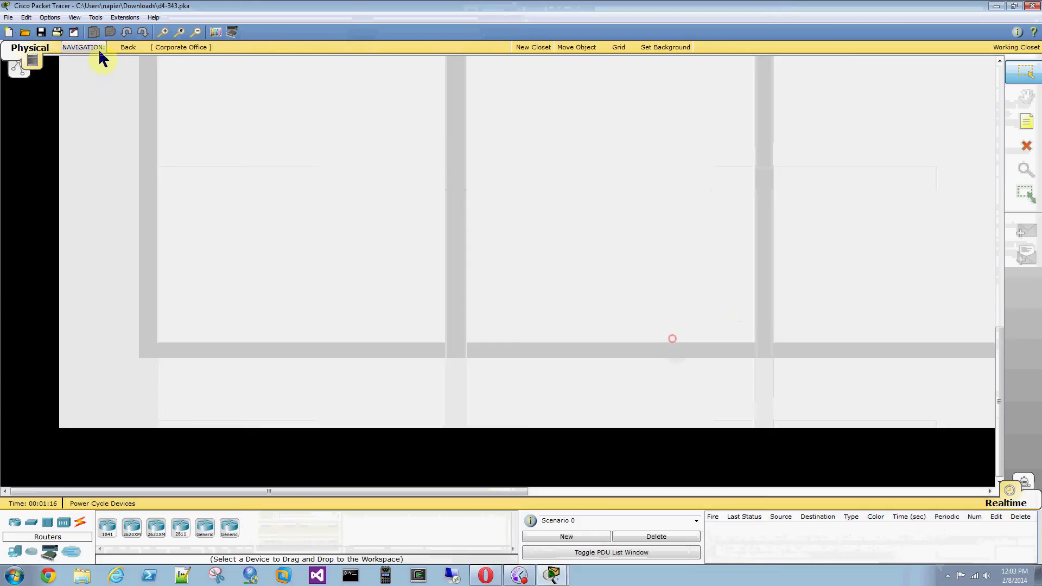
{"action": "left_click", "coordinate": [16, 70]}
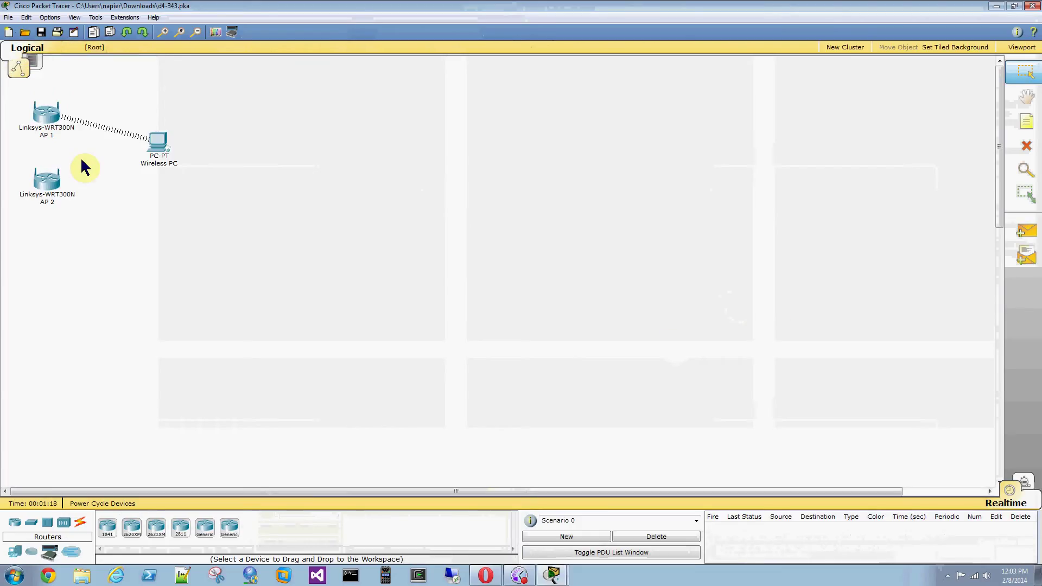
{"action": "left_click", "coordinate": [34, 64]}
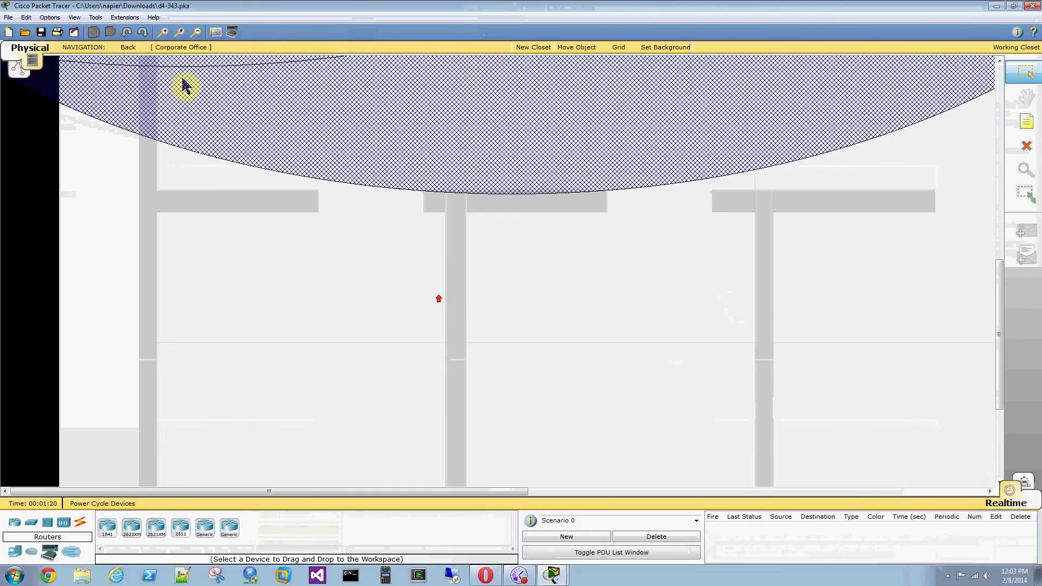
{"action": "left_click", "coordinate": [124, 51]}
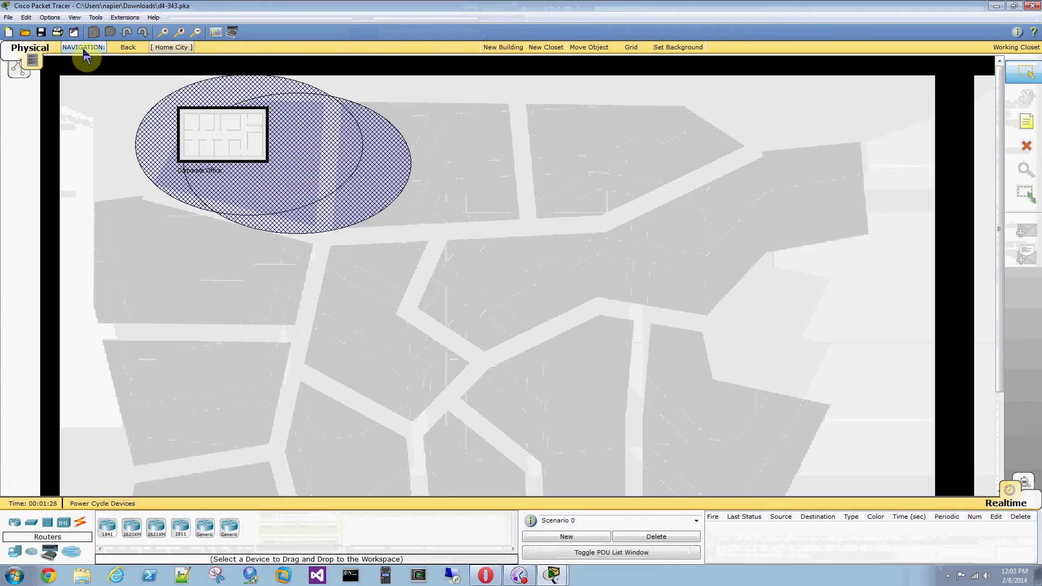
Inside the Corporate Office, drag the access points and the Wireless PC to new positions
{"action": "left_click", "coordinate": [213, 130]}
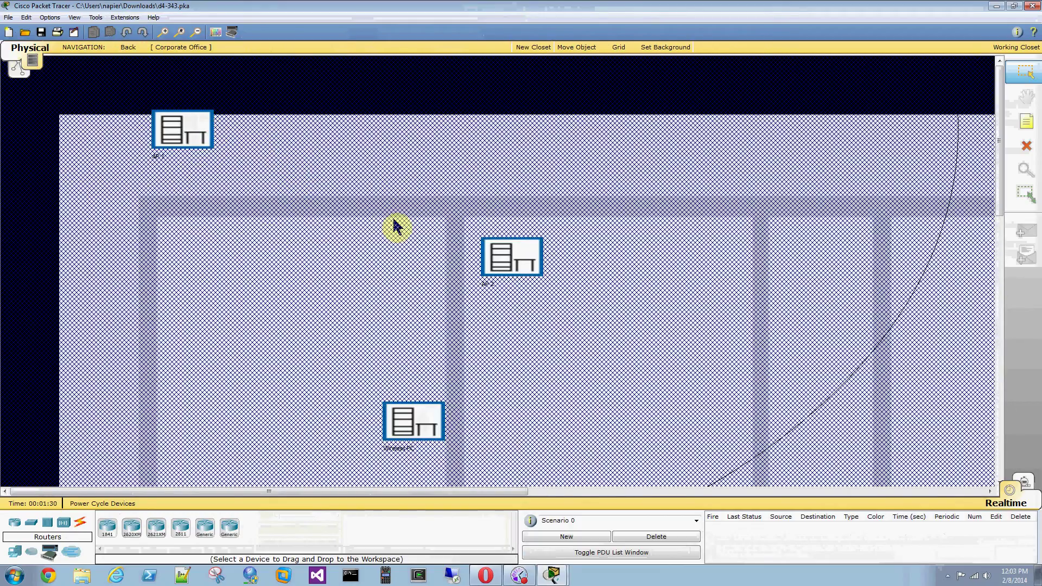
{"action": "scroll", "coordinate": [429, 244], "scroll_direction": "down", "scroll_amount": 2}
{"action": "scroll", "coordinate": [417, 196], "scroll_direction": "up", "scroll_amount": 2}
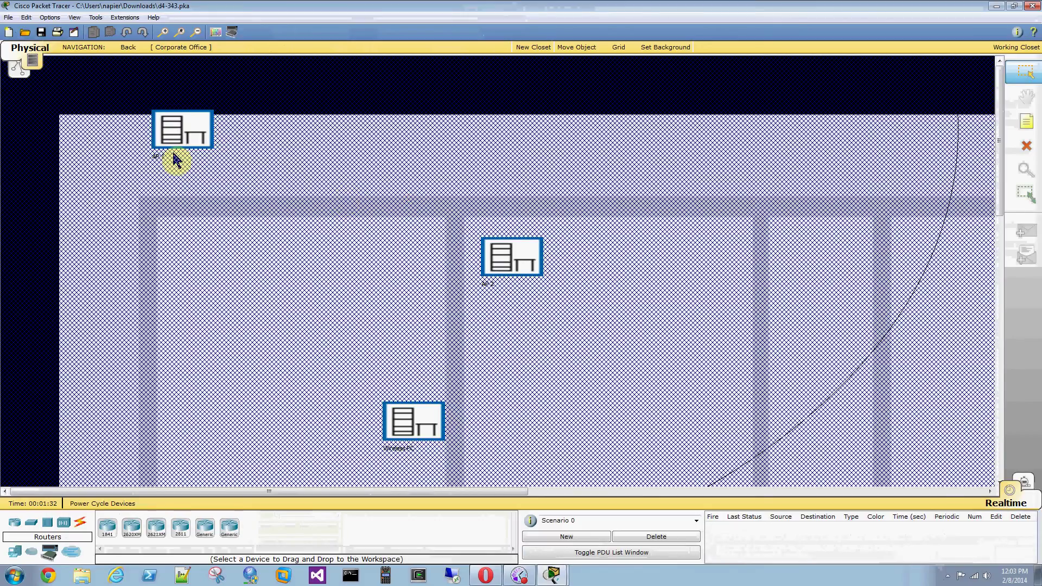
{"action": "left_click_drag", "start_coordinate": [172, 146], "coordinate": [580, 434]}
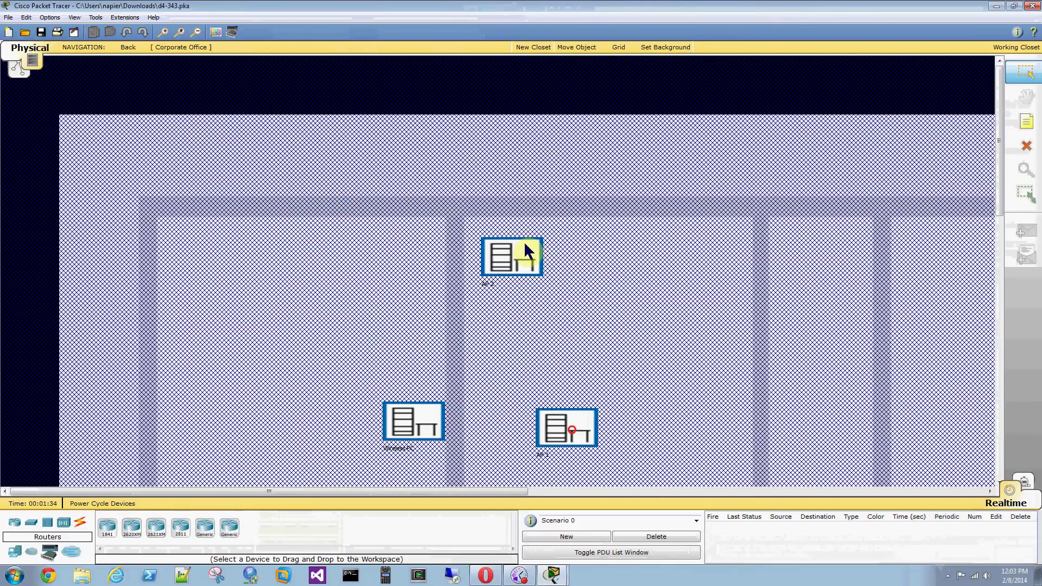
{"action": "scroll", "coordinate": [526, 249], "scroll_direction": "down", "scroll_amount": 2}
{"action": "scroll", "coordinate": [532, 261], "scroll_direction": "down", "scroll_amount": 4}
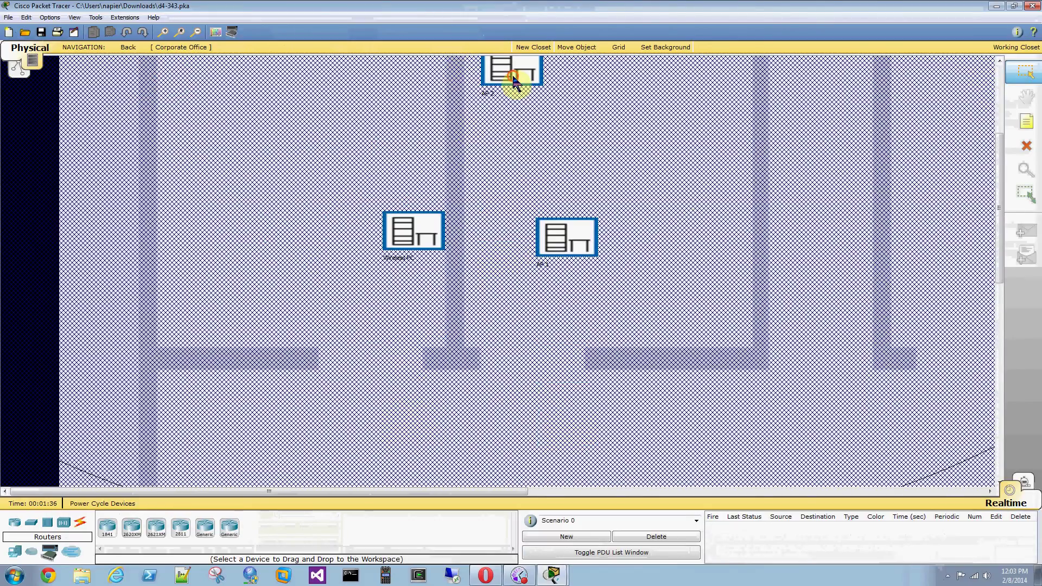
{"action": "left_click_drag", "start_coordinate": [516, 79], "coordinate": [915, 352]}
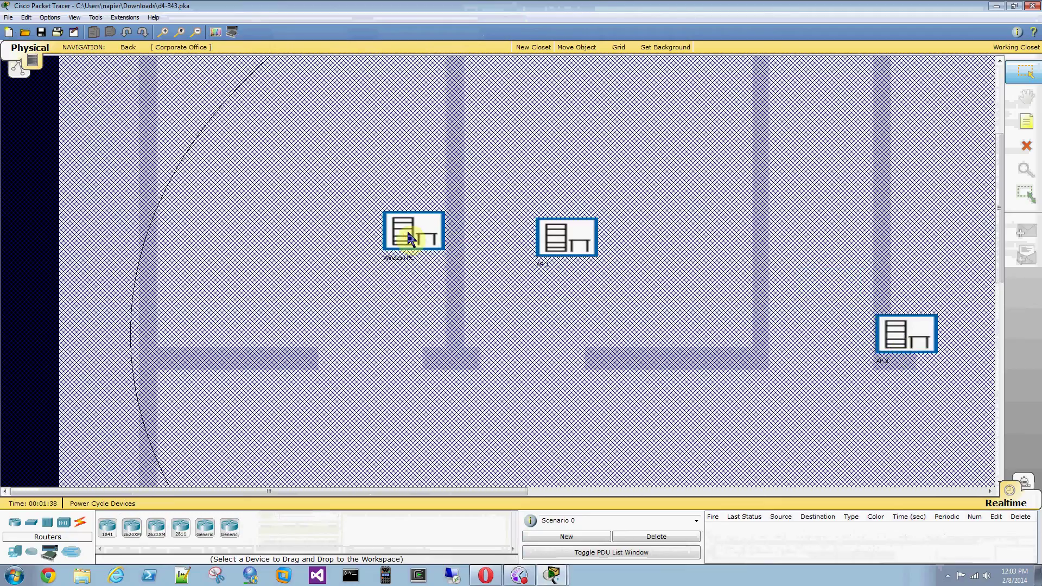
{"action": "left_click_drag", "start_coordinate": [408, 233], "coordinate": [711, 423]}
Place AP 1 below the Wireless PC, nudge the PC slightly, and open its location view
{"action": "scroll", "coordinate": [658, 287], "scroll_direction": "down", "scroll_amount": 8}
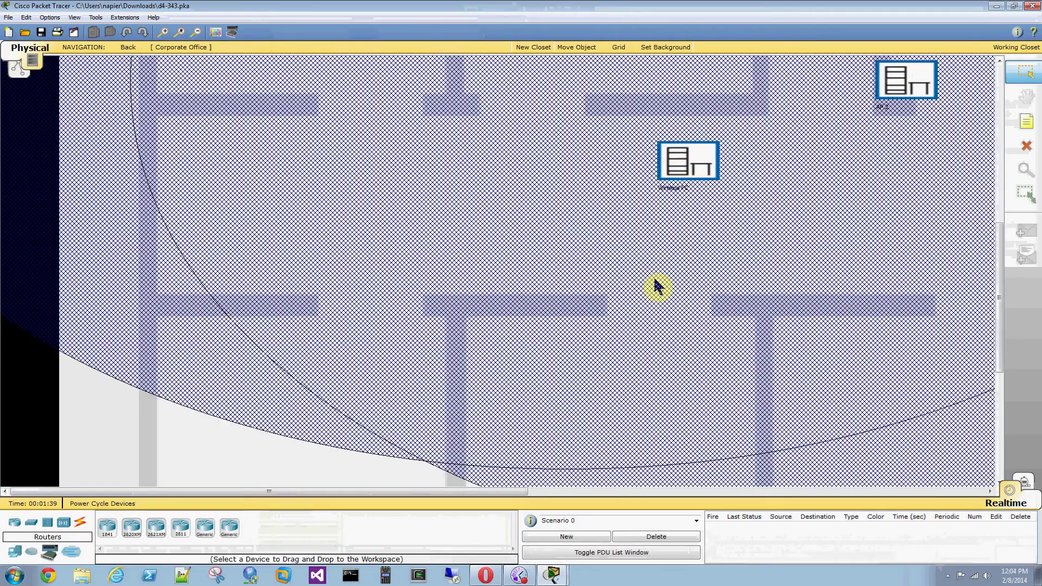
{"action": "scroll", "coordinate": [640, 285], "scroll_direction": "down", "scroll_amount": 5}
{"action": "scroll", "coordinate": [760, 179], "scroll_direction": "up", "scroll_amount": 9}
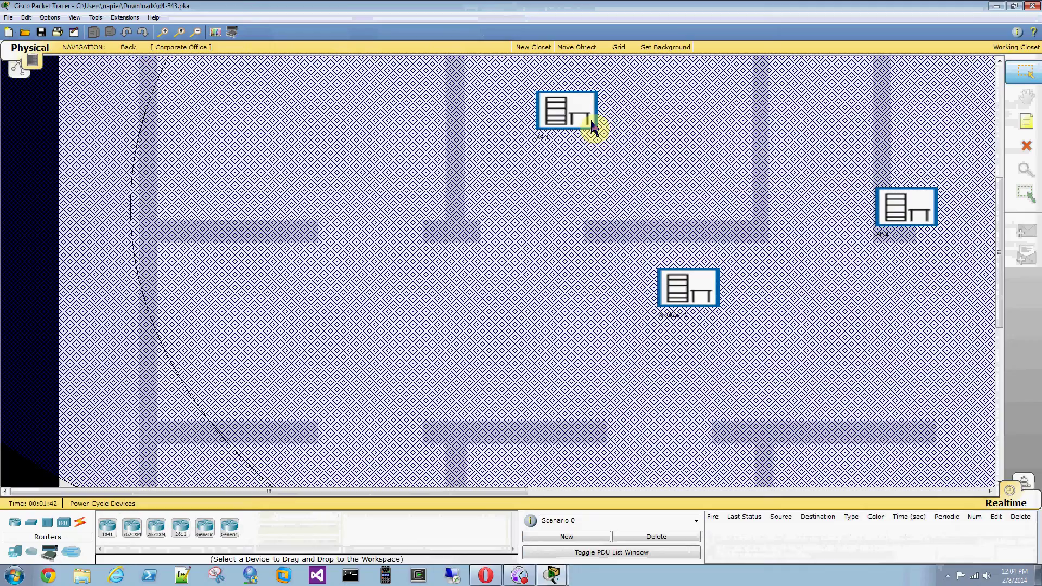
{"action": "left_click_drag", "start_coordinate": [593, 126], "coordinate": [636, 375]}
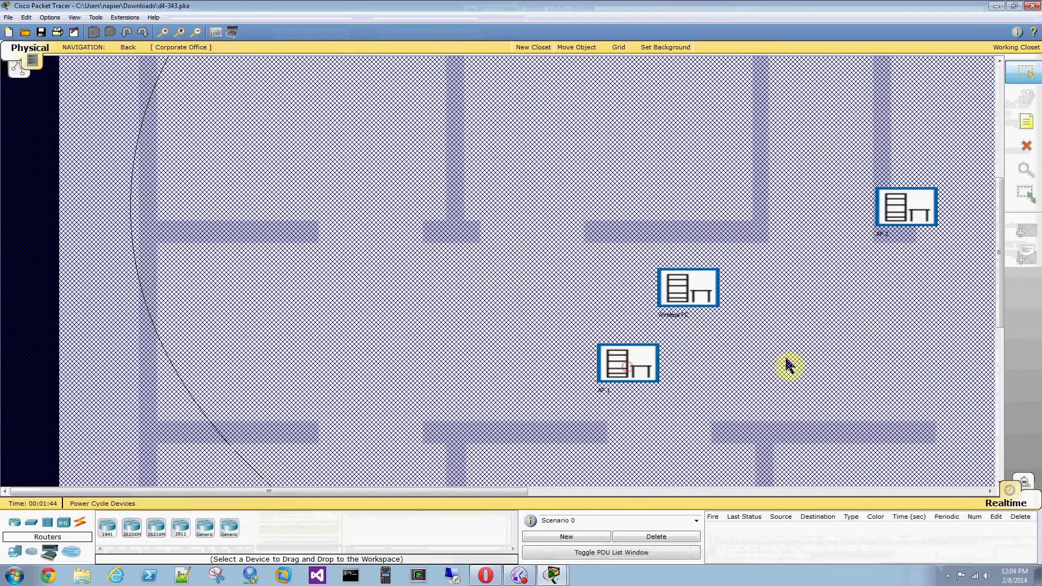
{"action": "left_click_drag", "start_coordinate": [494, 491], "coordinate": [838, 491]}
{"action": "left_click_drag", "start_coordinate": [279, 203], "coordinate": [688, 326]}
{"action": "scroll", "coordinate": [139, 300], "scroll_direction": "down", "scroll_amount": 5}
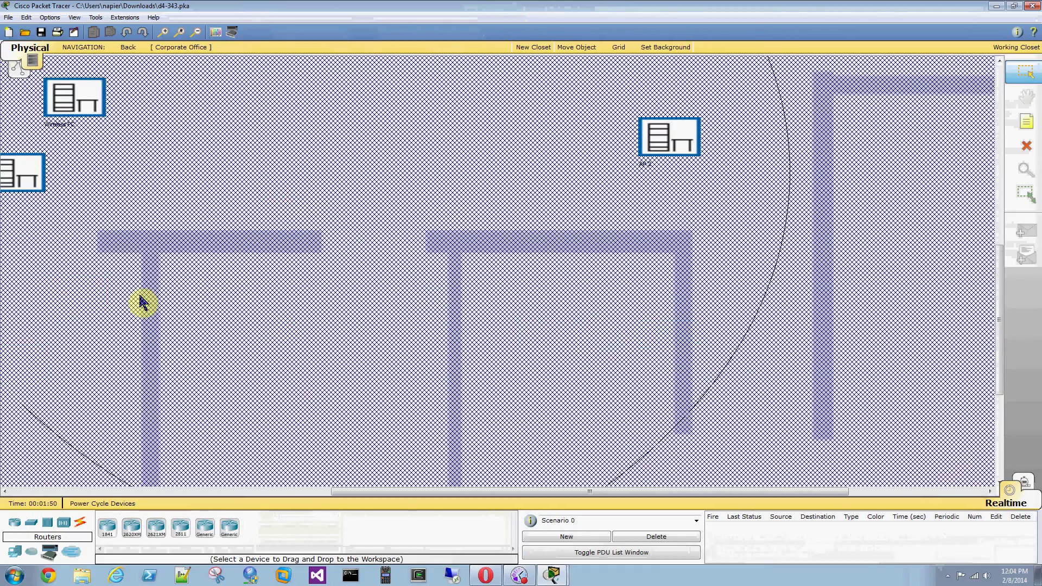
{"action": "left_click_drag", "start_coordinate": [28, 168], "coordinate": [107, 155]}
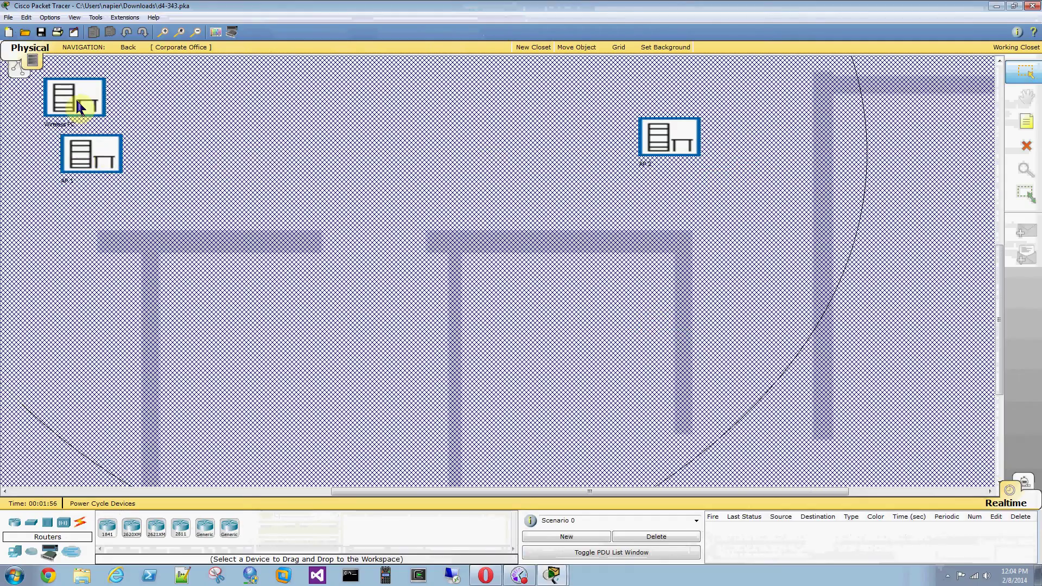
{"action": "left_click_drag", "start_coordinate": [509, 231], "coordinate": [513, 242]}
{"action": "left_click", "coordinate": [515, 246]}
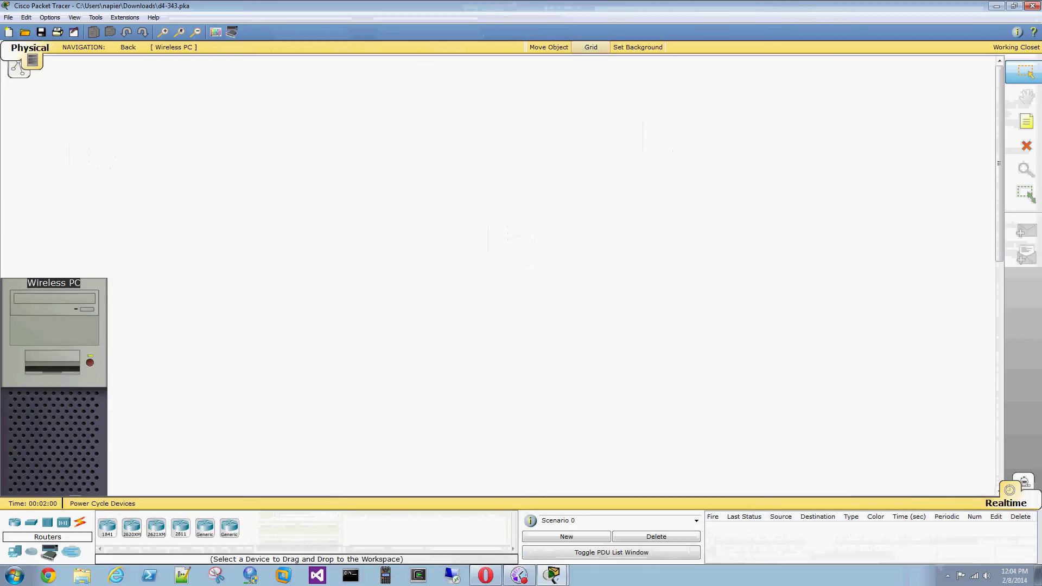
Open the Wireless PC's PC Wireless utility and refresh its available networks list
{"action": "left_click", "coordinate": [52, 302]}
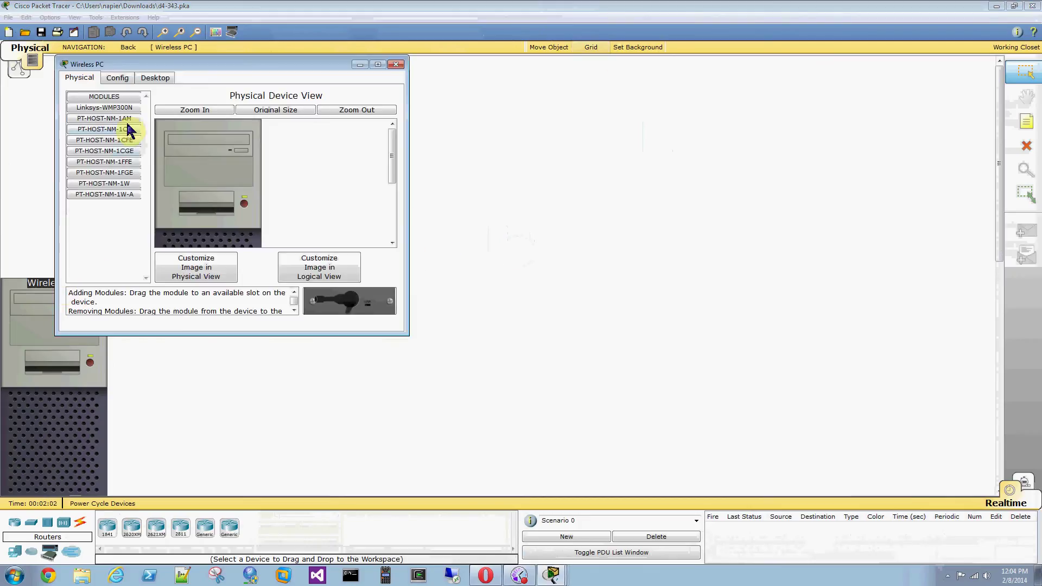
{"action": "left_click", "coordinate": [123, 78]}
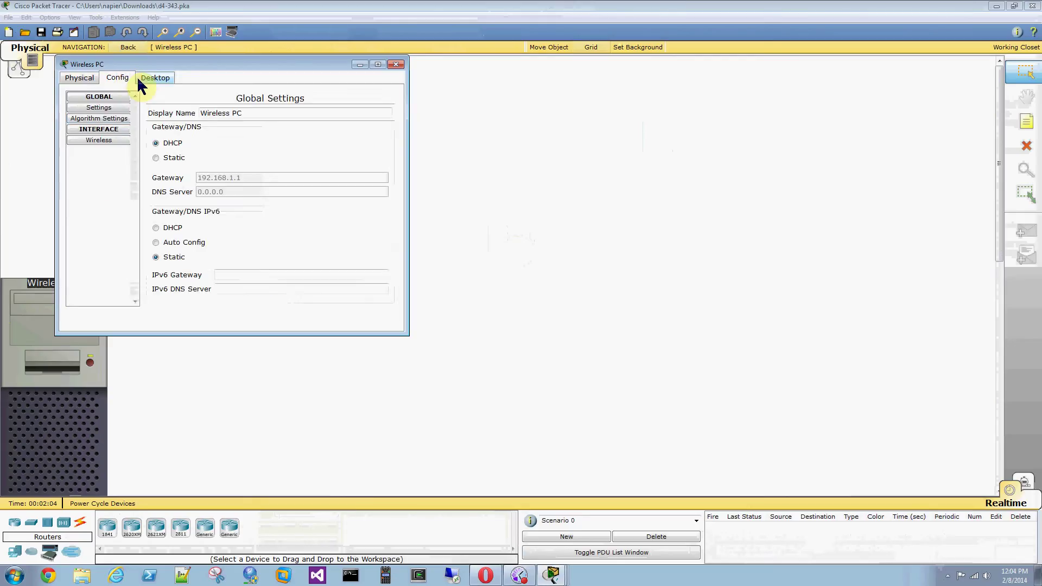
{"action": "left_click", "coordinate": [139, 80]}
{"action": "left_click", "coordinate": [109, 216]}
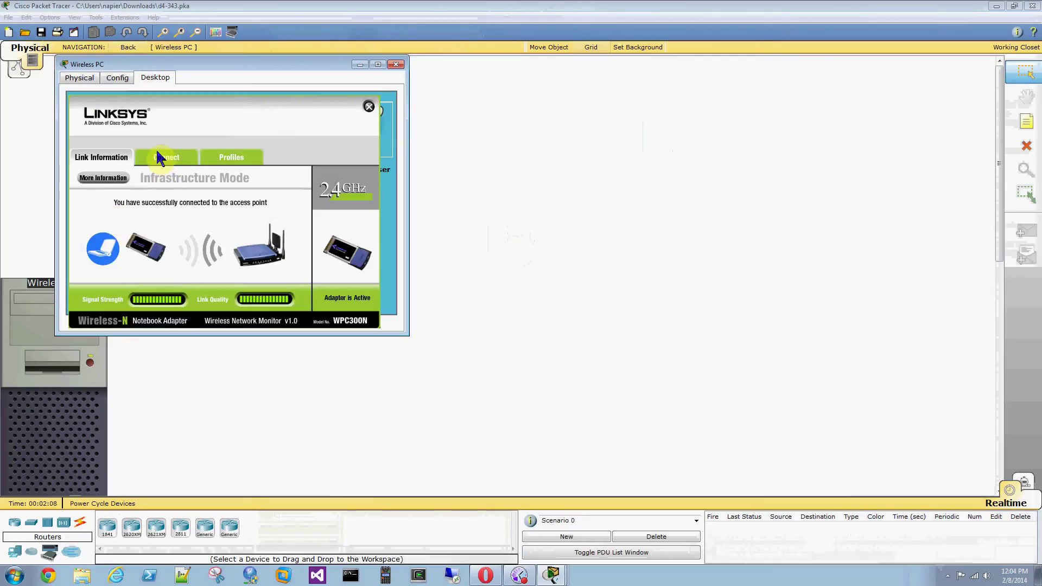
{"action": "left_click", "coordinate": [159, 156]}
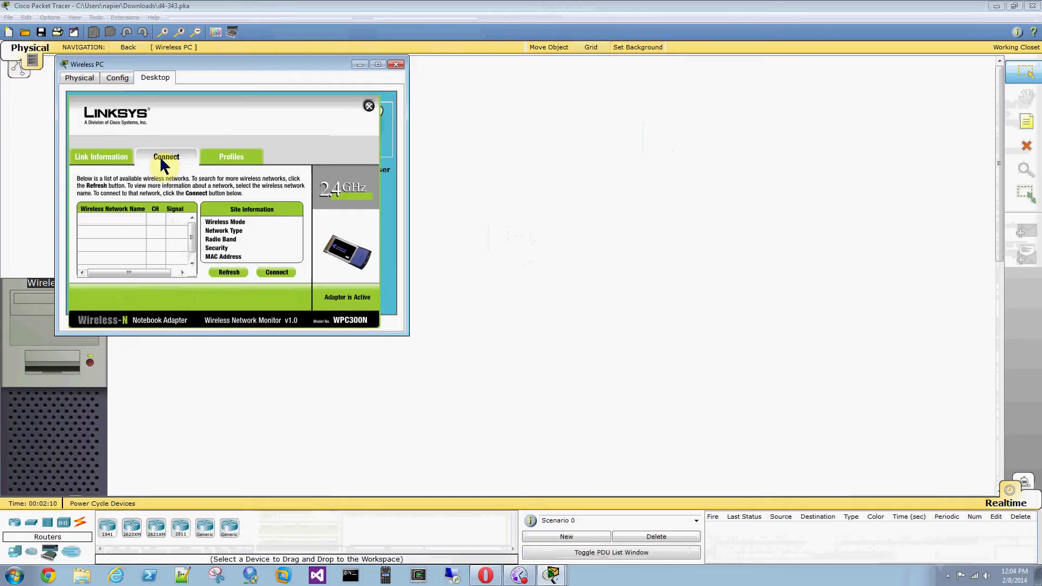
{"action": "left_click", "coordinate": [223, 273]}
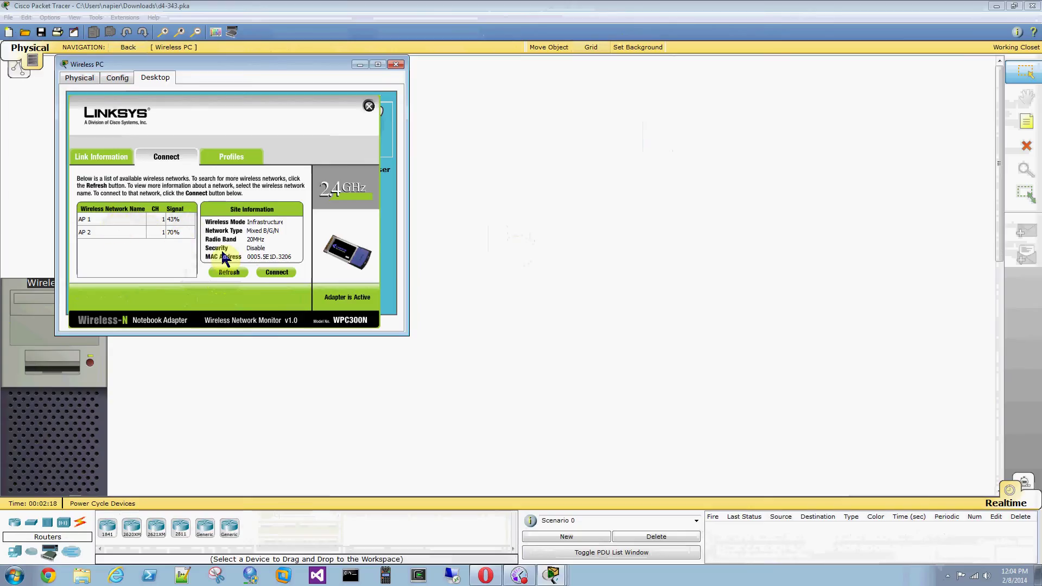
Connect the PC to AP 1, then recheck the list showing AP 1 at 43% and AP 2 at 70%
{"action": "left_click", "coordinate": [278, 272]}
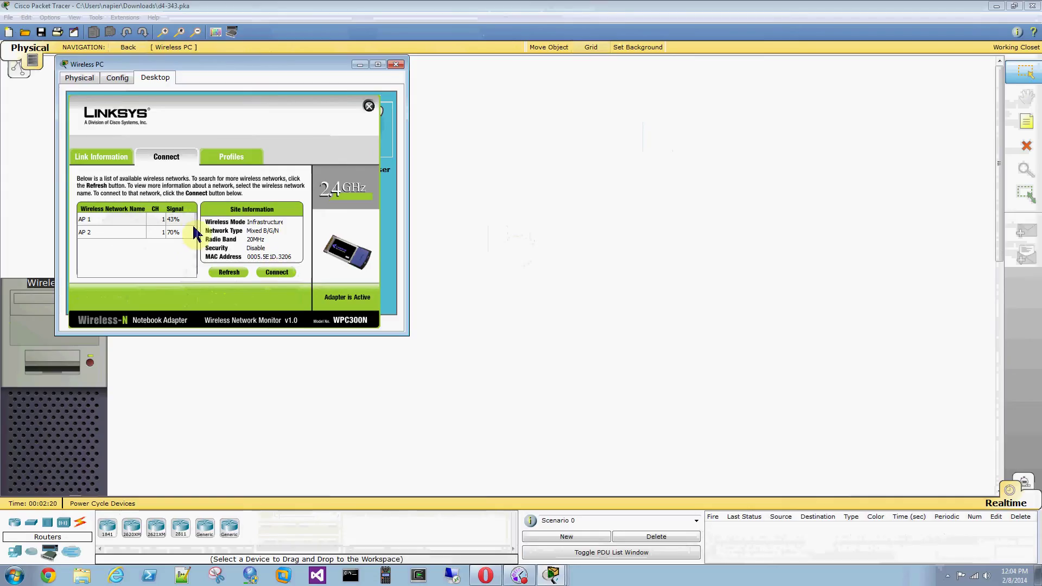
{"action": "left_click", "coordinate": [167, 220]}
{"action": "left_click", "coordinate": [276, 272]}
{"action": "left_click_drag", "start_coordinate": [259, 66], "coordinate": [289, 140]}
{"action": "left_click", "coordinate": [154, 151]}
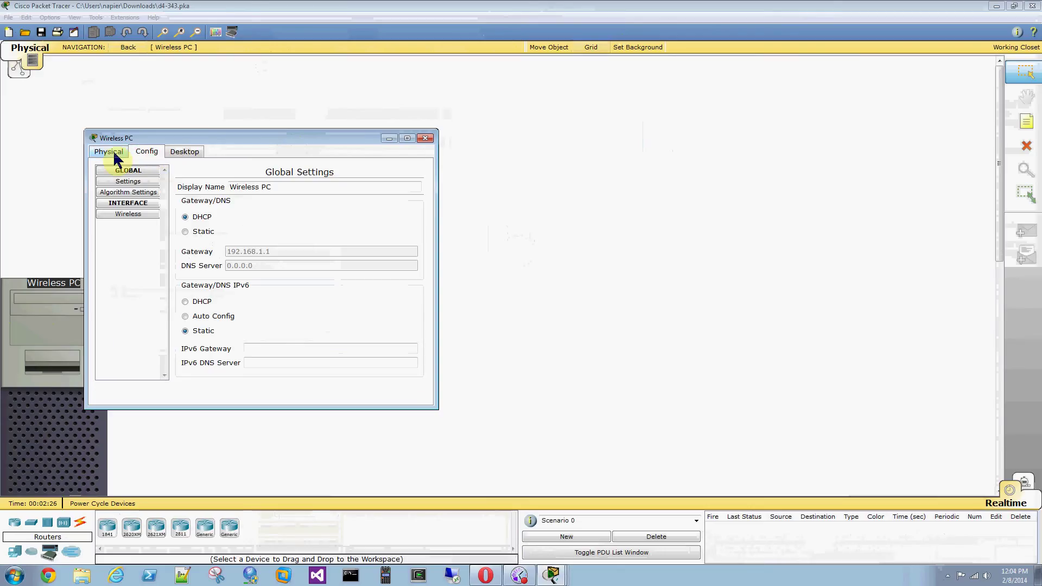
{"action": "left_click", "coordinate": [186, 152]}
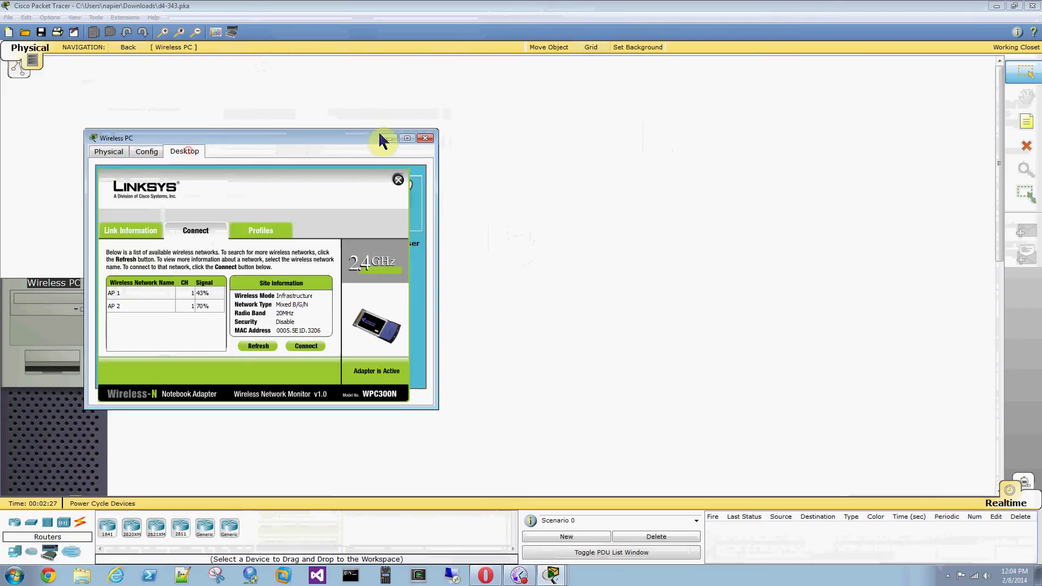
Close the PC window and drag the Wireless PC to the office's bottom-right corner, outside both coverage areas
{"action": "left_click", "coordinate": [429, 139]}
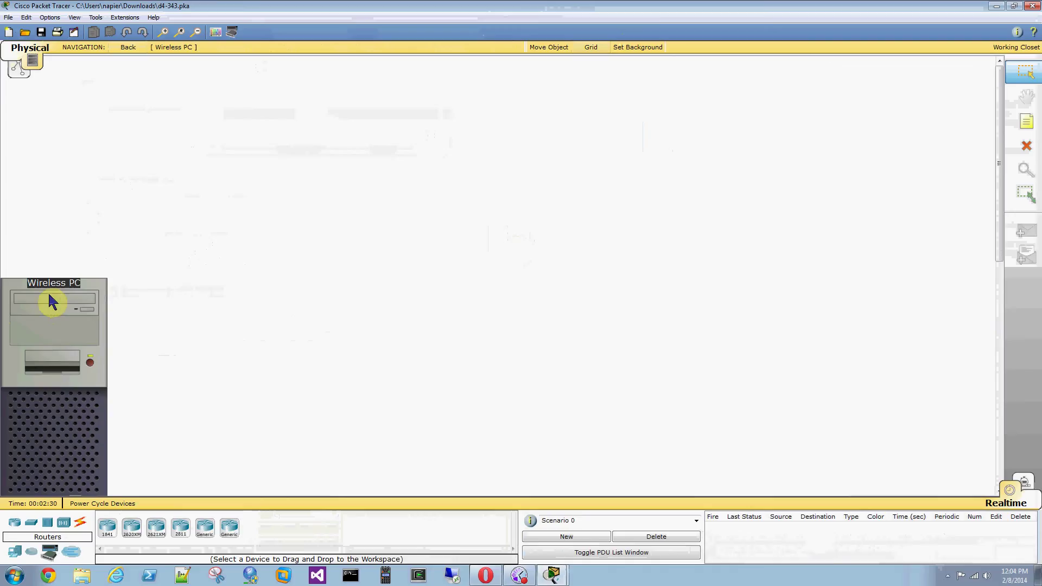
{"action": "left_click", "coordinate": [128, 48]}
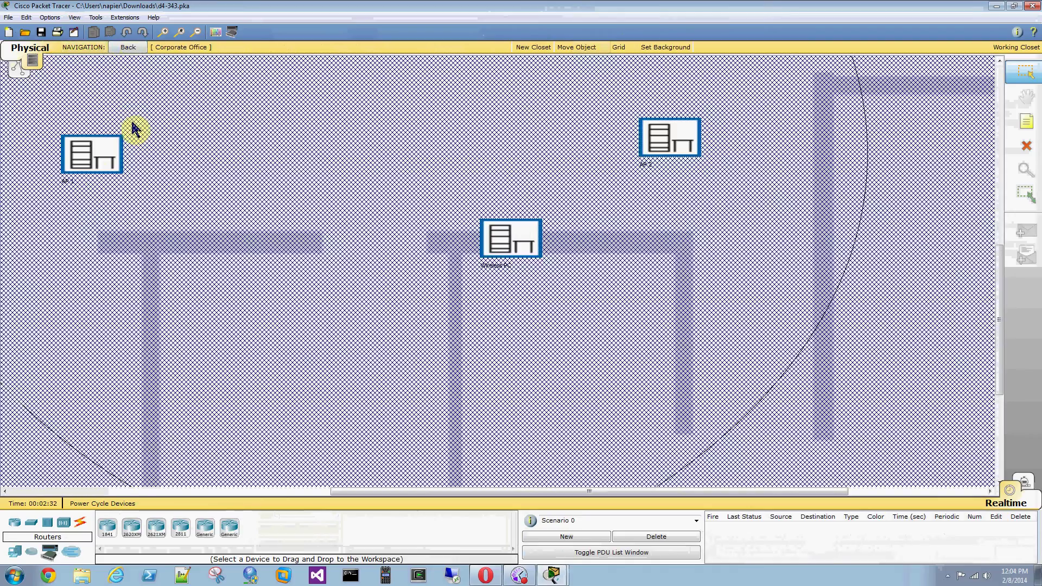
{"action": "left_click_drag", "start_coordinate": [486, 247], "coordinate": [811, 419]}
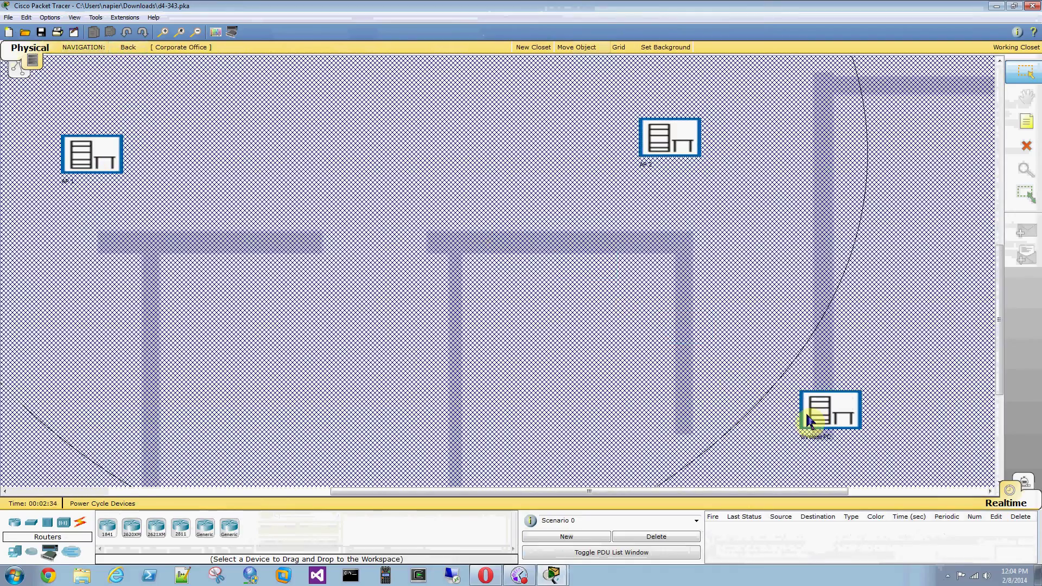
{"action": "scroll", "coordinate": [709, 348], "scroll_direction": "down", "scroll_amount": 3}
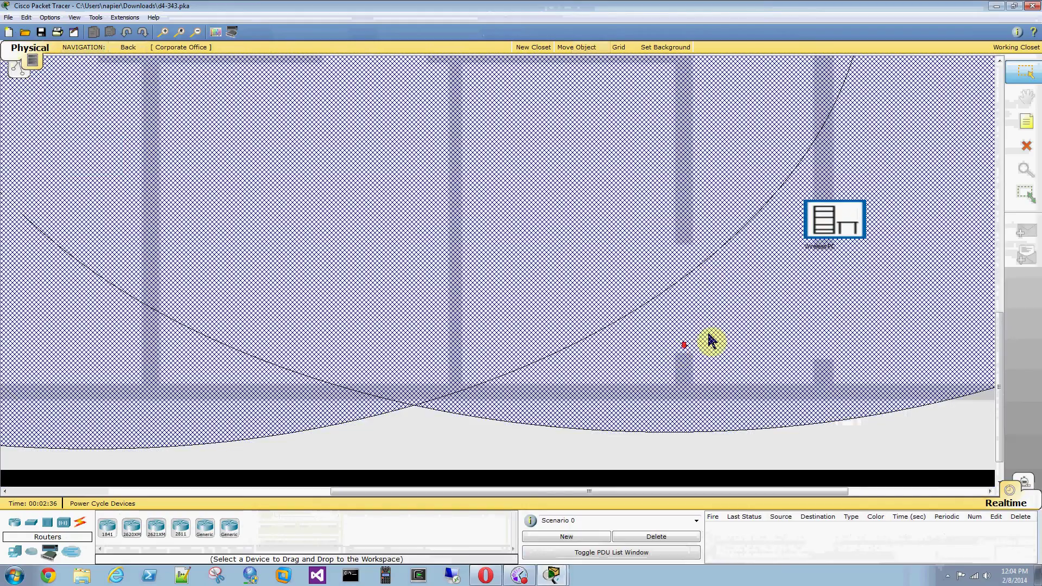
{"action": "left_click_drag", "start_coordinate": [833, 228], "coordinate": [916, 437]}
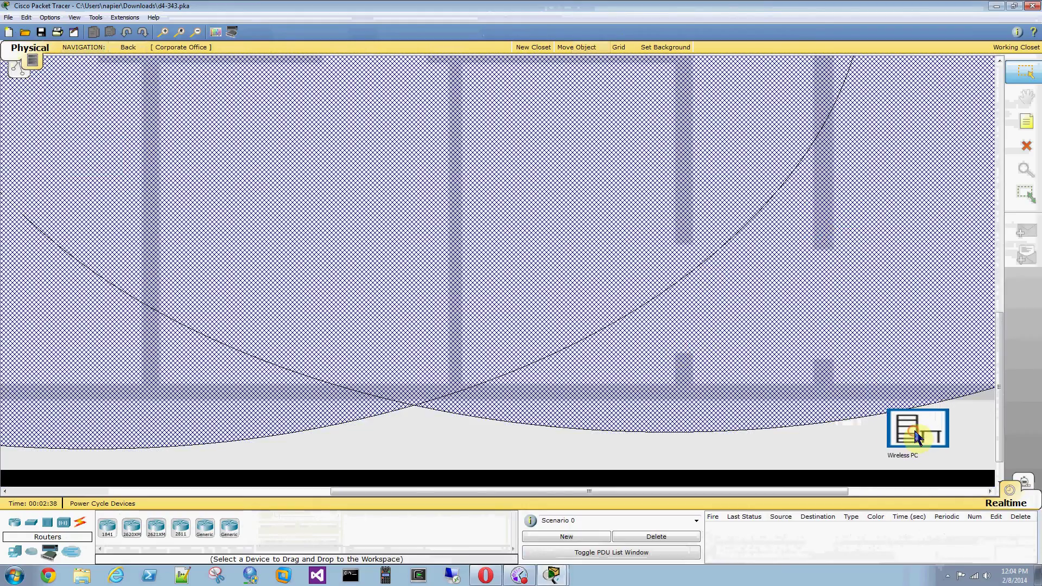
Refresh the PC Wireless network list, confirming no networks are found, and close the window
{"action": "left_click", "coordinate": [917, 437]}
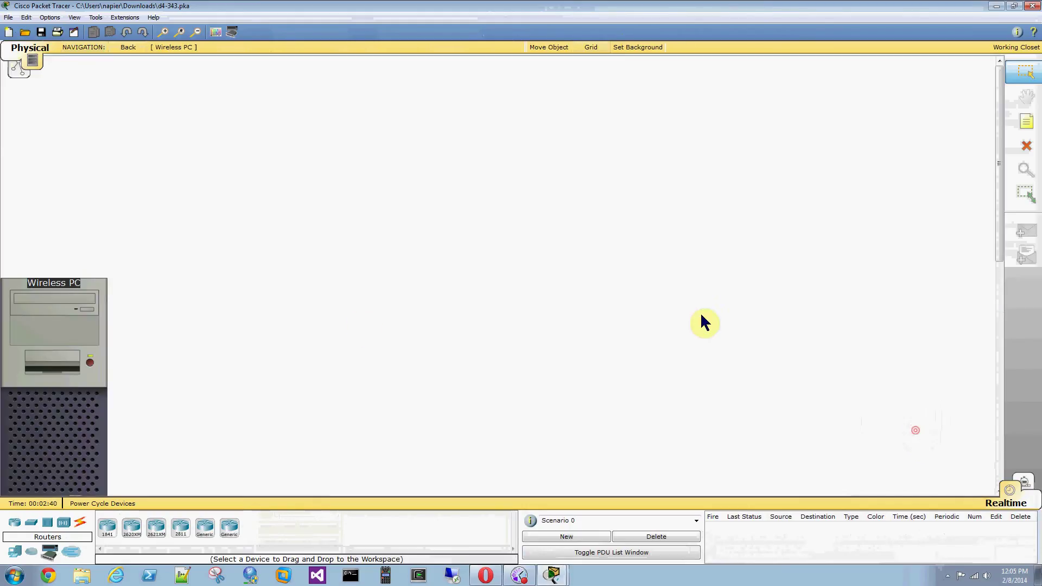
{"action": "left_click", "coordinate": [70, 300]}
{"action": "left_click", "coordinate": [110, 234]}
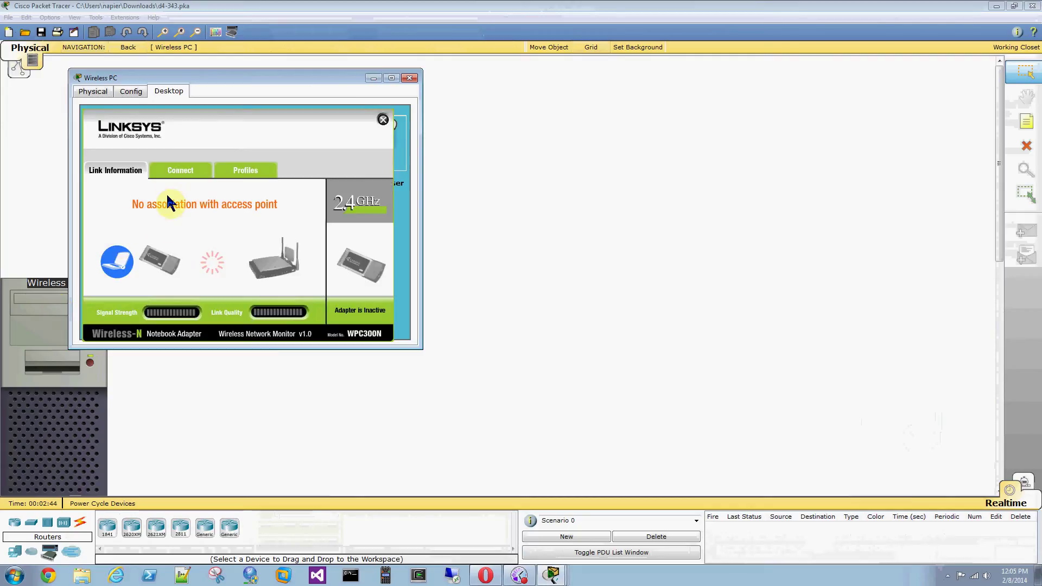
{"action": "left_click", "coordinate": [170, 171]}
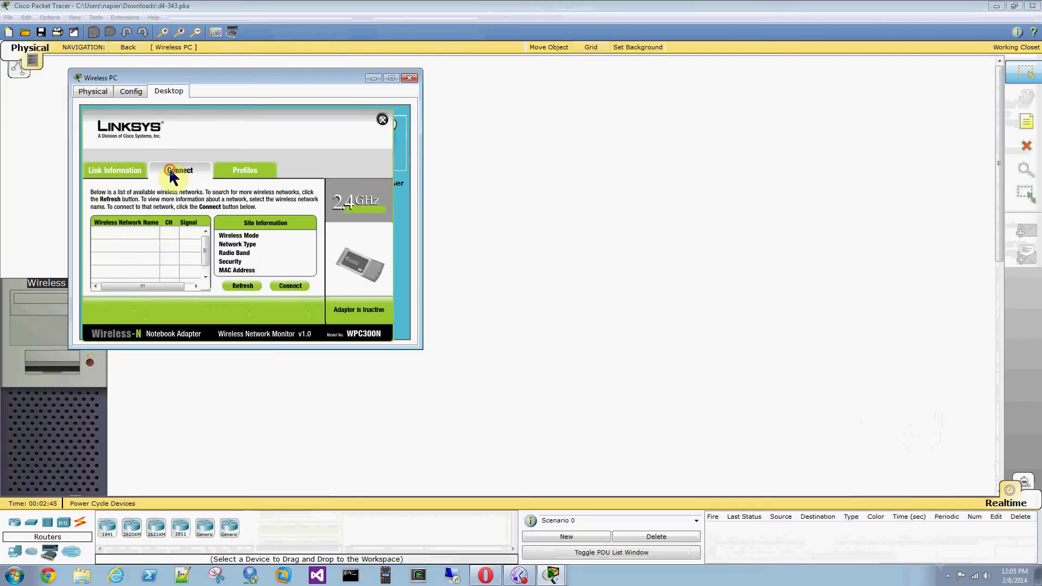
{"action": "left_click", "coordinate": [233, 288]}
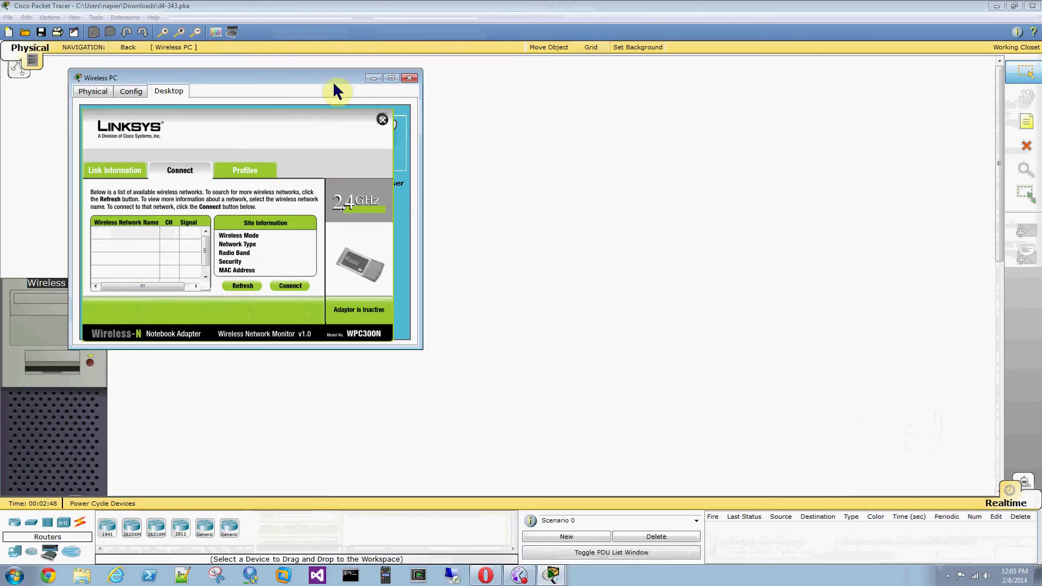
{"action": "left_click", "coordinate": [410, 78]}
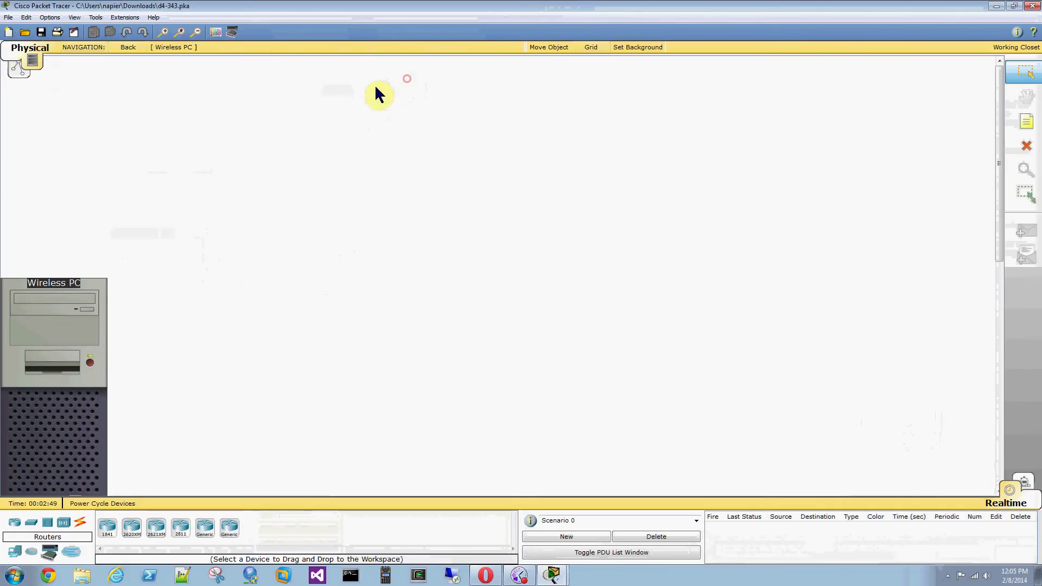
Move the Wireless PC back just inside AP 2's coverage edge and open its wireless monitor
{"action": "left_click", "coordinate": [129, 48]}
{"action": "left_click_drag", "start_coordinate": [914, 433], "coordinate": [789, 389]}
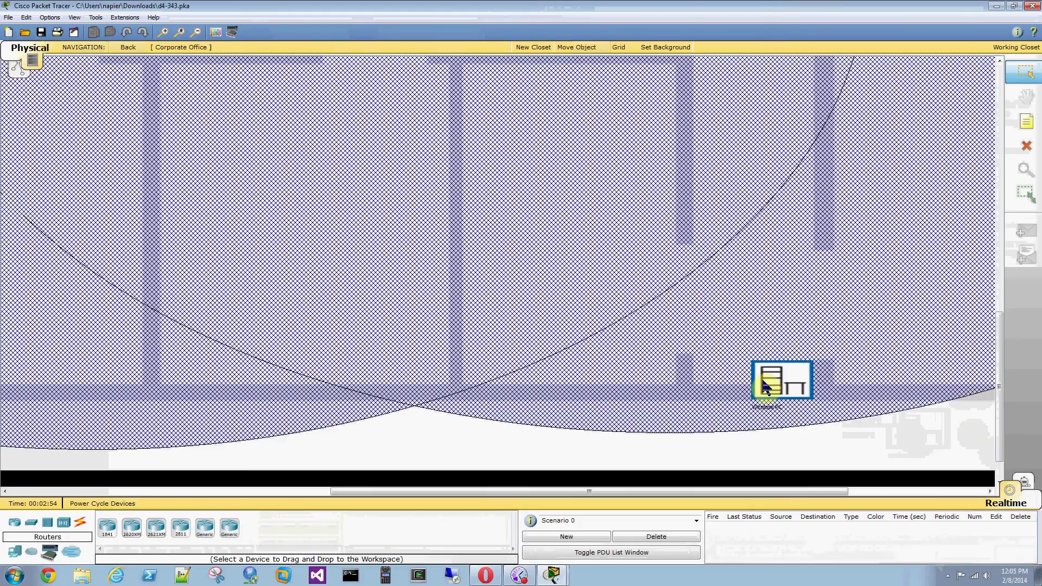
{"action": "left_click", "coordinate": [765, 387]}
{"action": "left_click", "coordinate": [69, 298]}
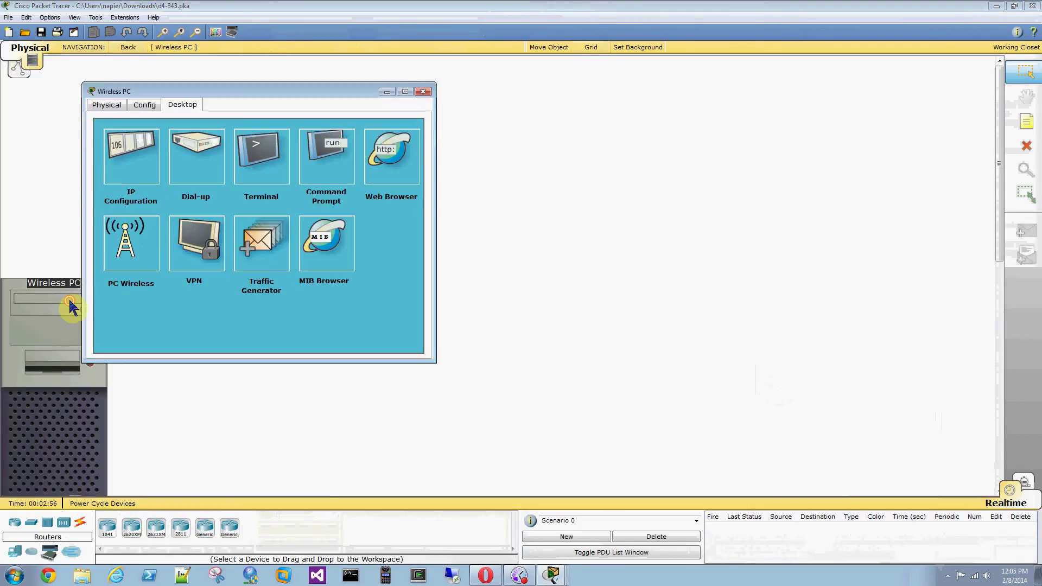
{"action": "left_click", "coordinate": [150, 260]}
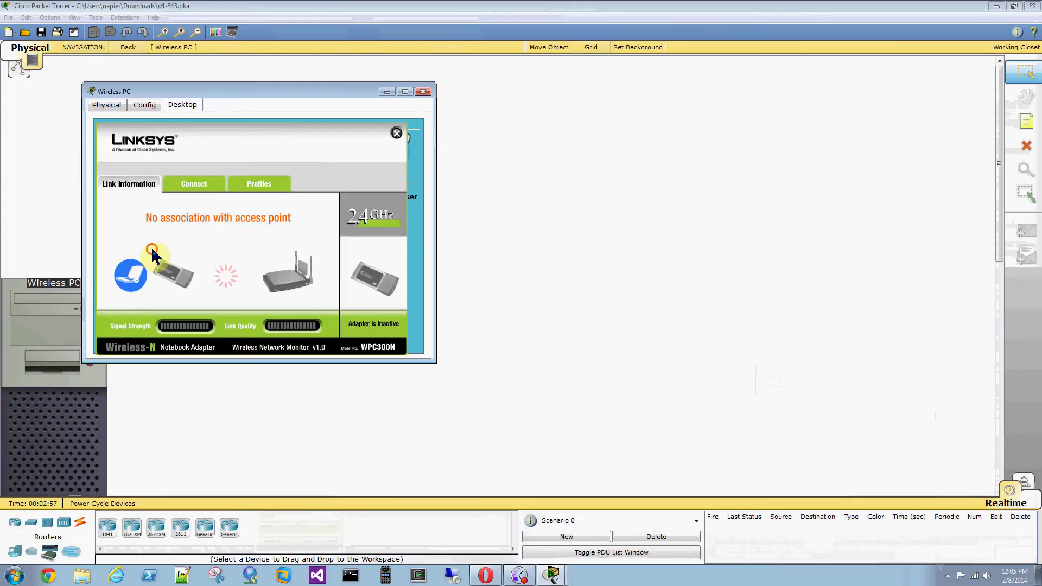
Refresh the network list, connect to AP 2 at 9% signal, and check the link status
{"action": "left_click", "coordinate": [189, 177]}
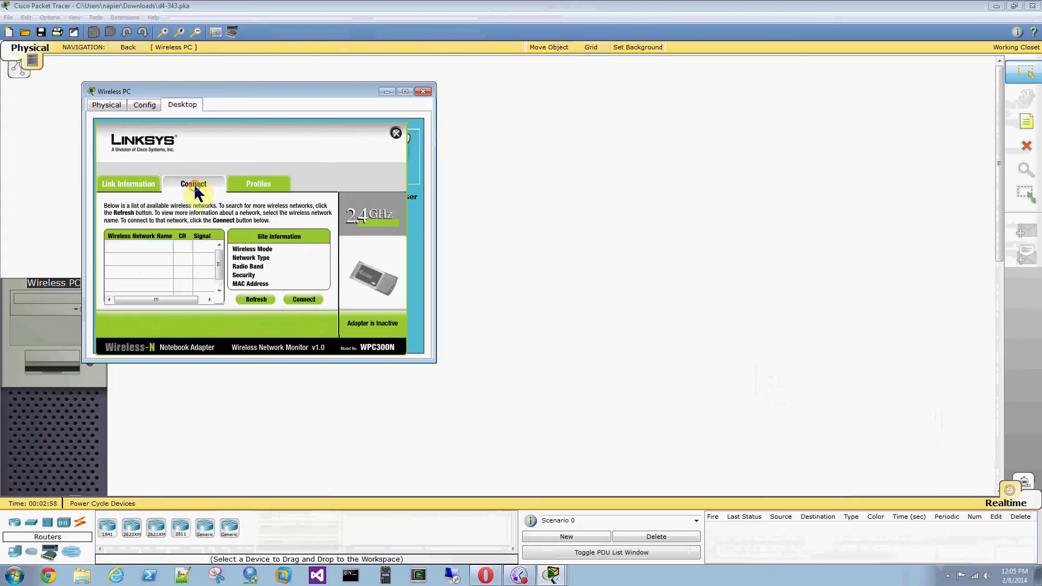
{"action": "left_click", "coordinate": [254, 299]}
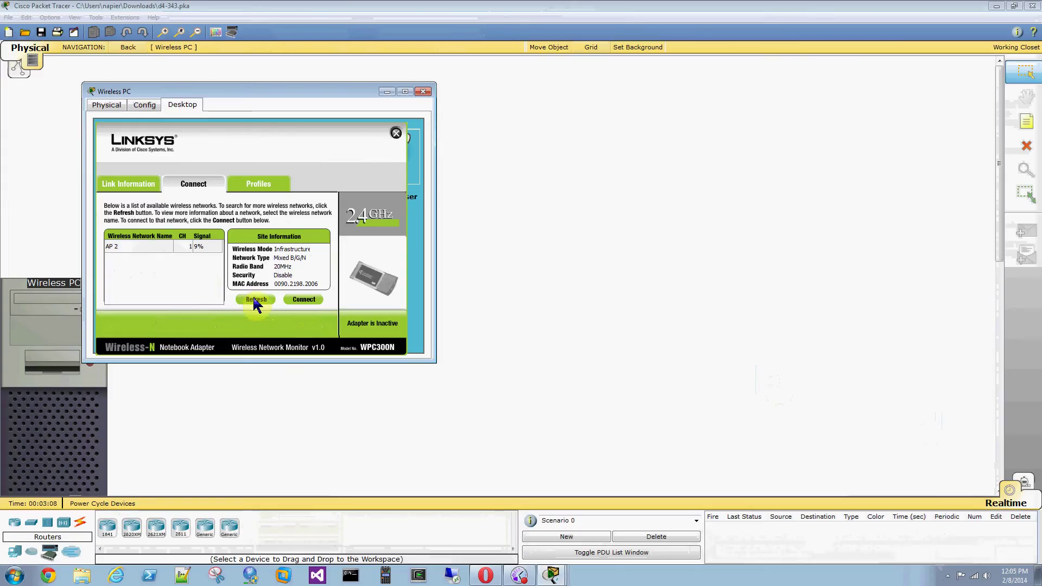
{"action": "left_click", "coordinate": [303, 299]}
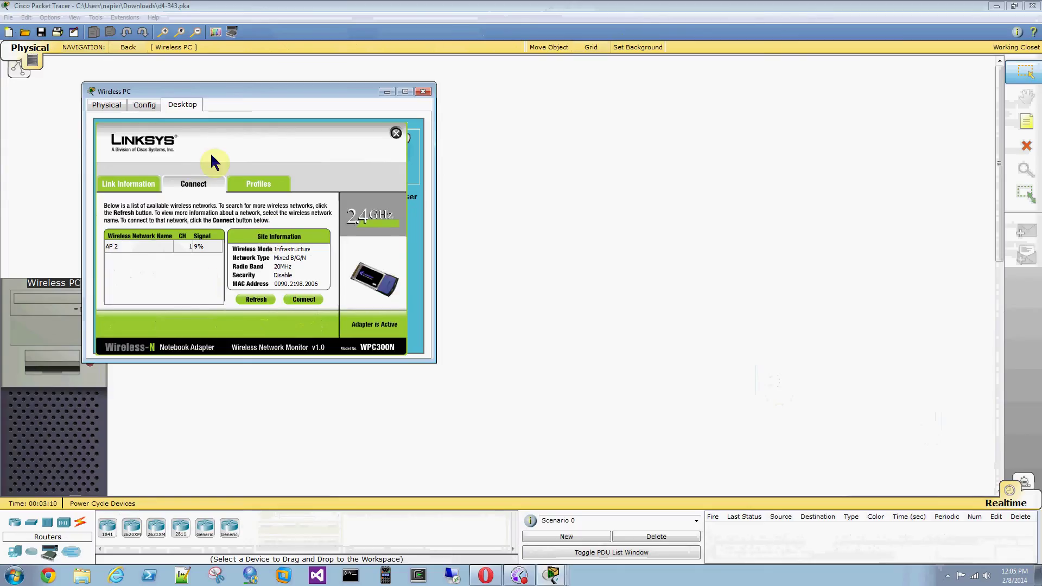
{"action": "left_click", "coordinate": [120, 183]}
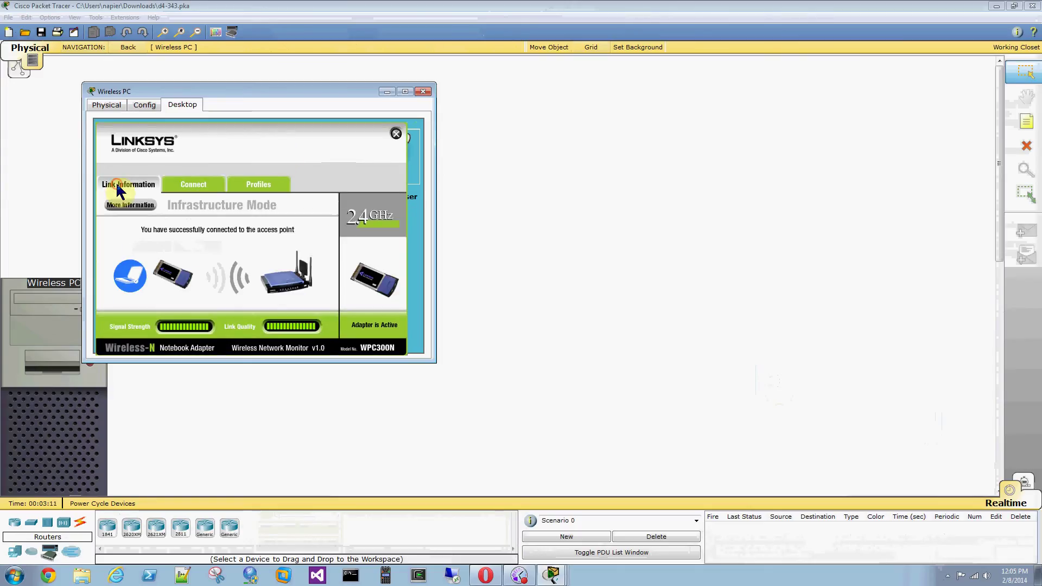
{"action": "left_click", "coordinate": [423, 92]}
Drag the Wireless PC left into the overlap of both coverage areas and open its desktop
{"action": "left_click", "coordinate": [128, 47]}
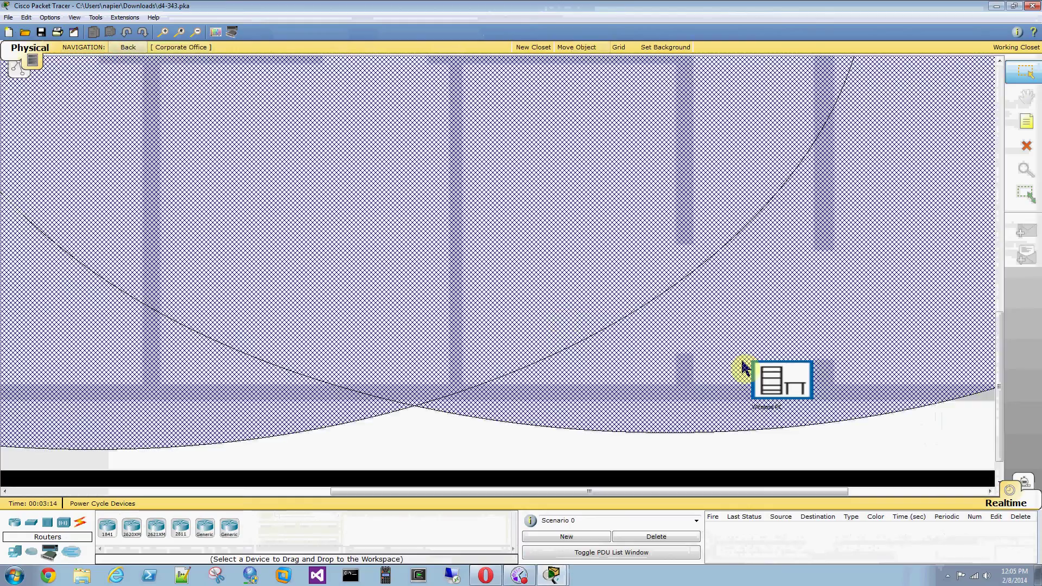
{"action": "left_click_drag", "start_coordinate": [764, 382], "coordinate": [402, 352]}
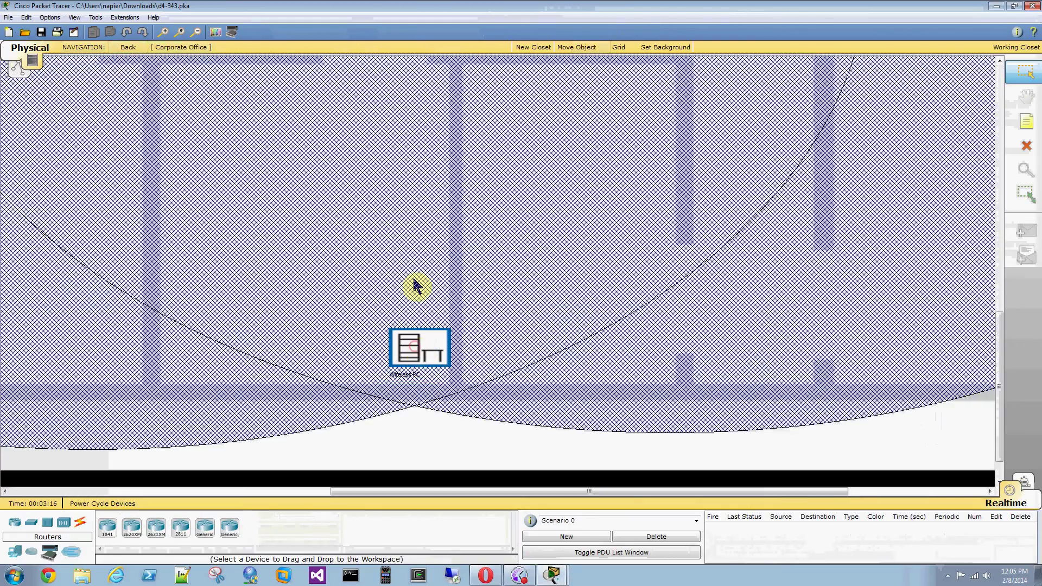
{"action": "left_click", "coordinate": [421, 353]}
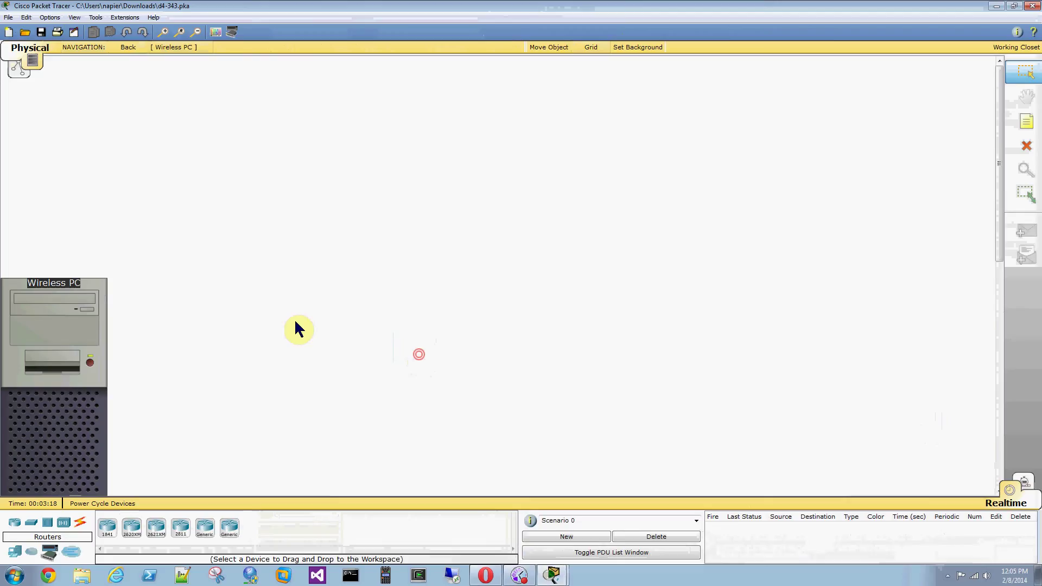
{"action": "left_click", "coordinate": [82, 300]}
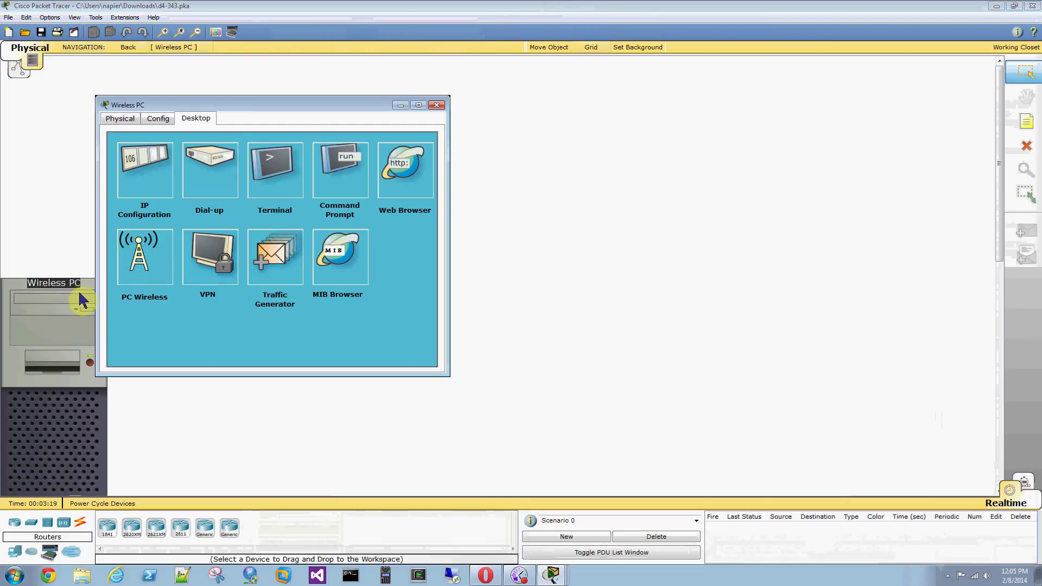
Refresh the wireless networks, confirming AP 2 at 11% and AP 1 at 10% with a successful connection
{"action": "left_click", "coordinate": [133, 258]}
{"action": "left_click", "coordinate": [209, 197]}
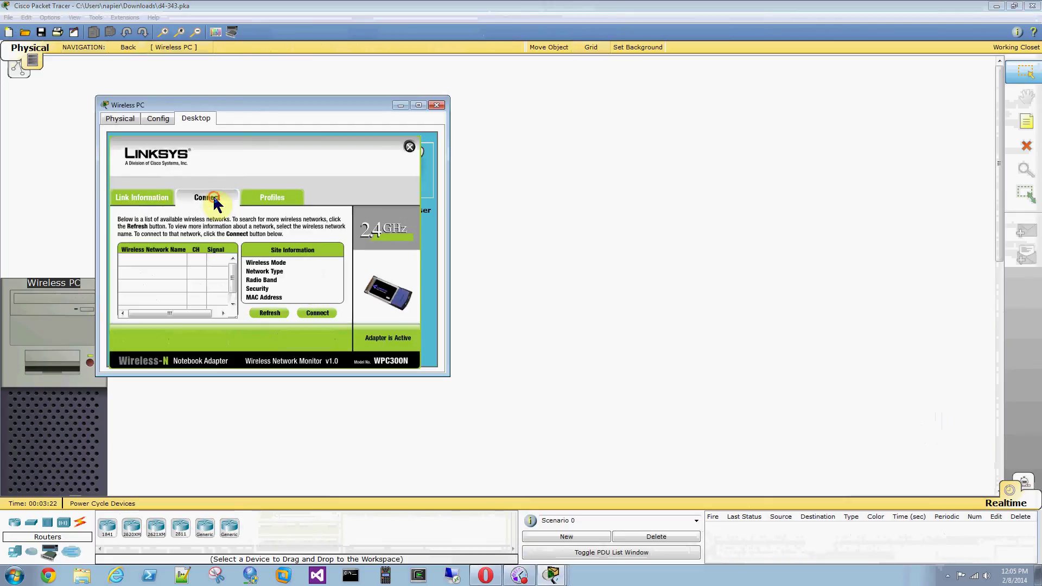
{"action": "left_click", "coordinate": [270, 313]}
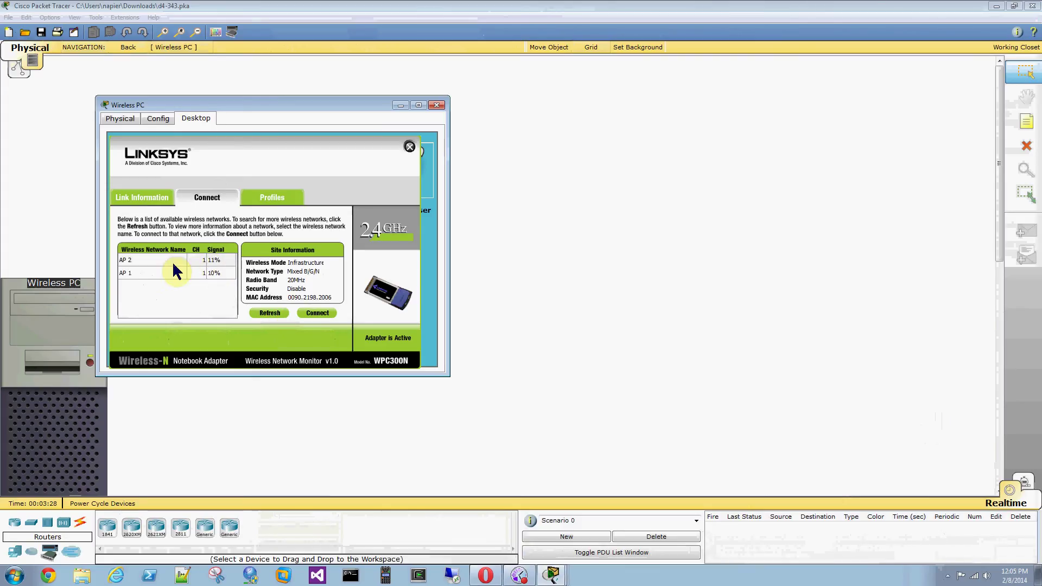
{"action": "left_click", "coordinate": [139, 204]}
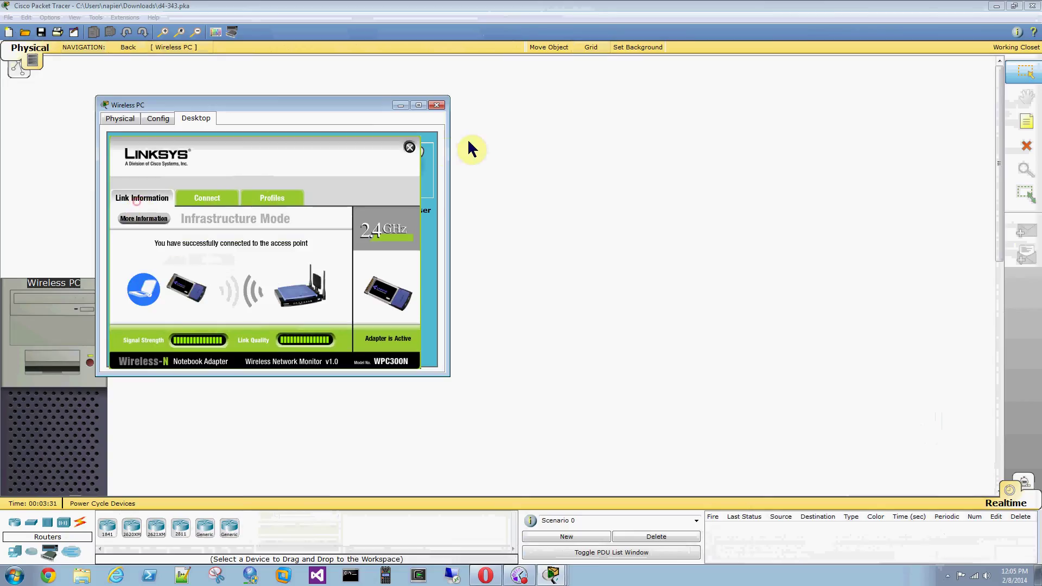
{"action": "left_click", "coordinate": [437, 105]}
Leave the Corporate Office floor plan for the Home City map showing both coverage circles
{"action": "left_click", "coordinate": [125, 48]}
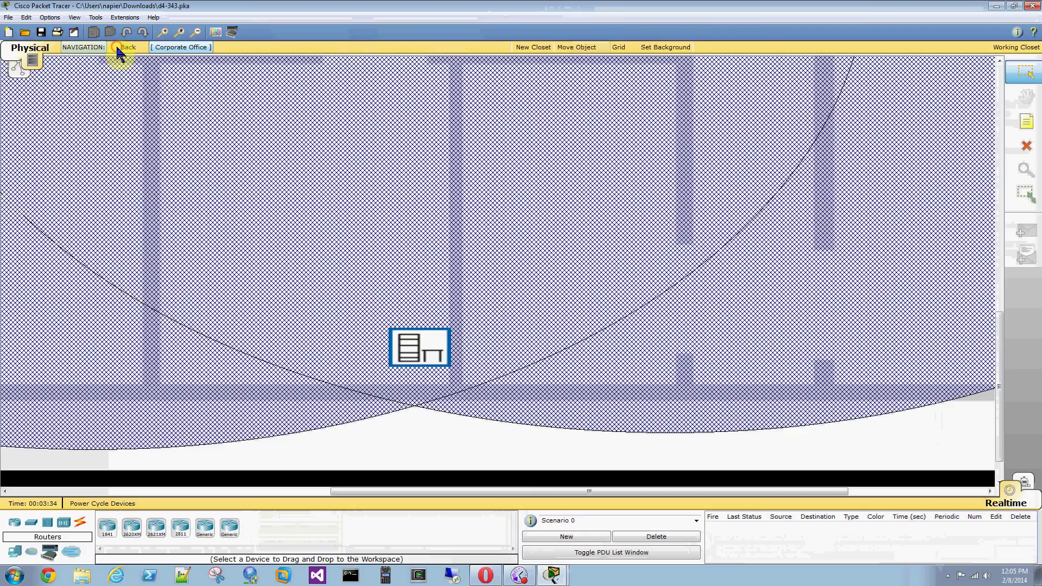
{"action": "scroll", "coordinate": [458, 400], "scroll_direction": "up", "scroll_amount": 3}
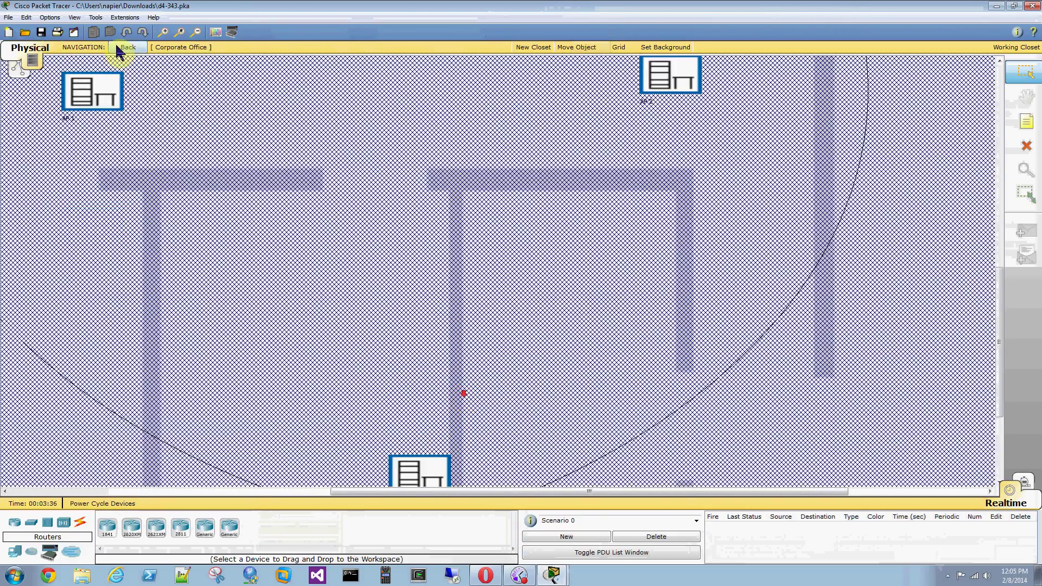
{"action": "left_click", "coordinate": [127, 50]}
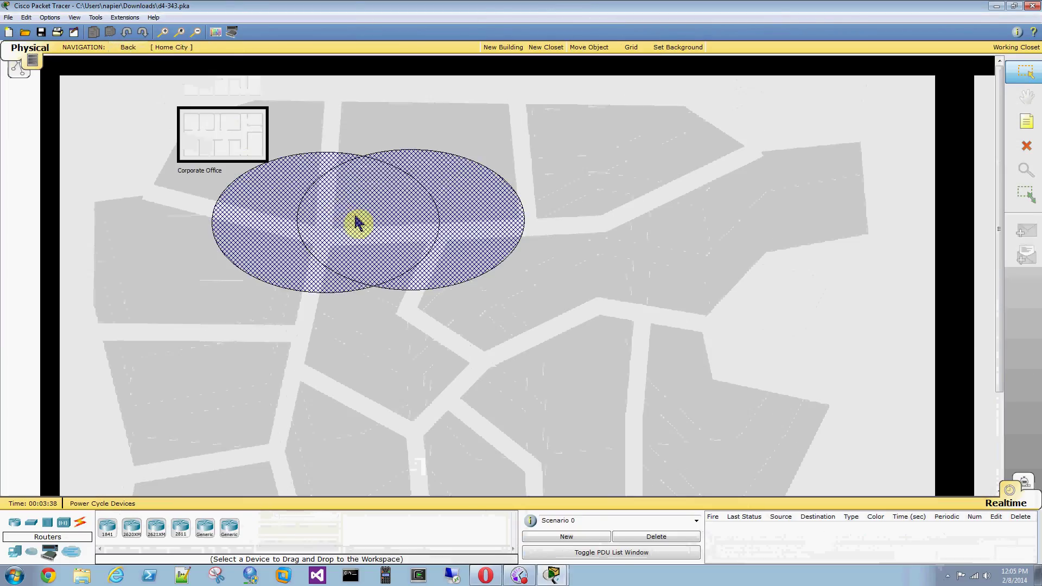
{"action": "left_click", "coordinate": [237, 136]}
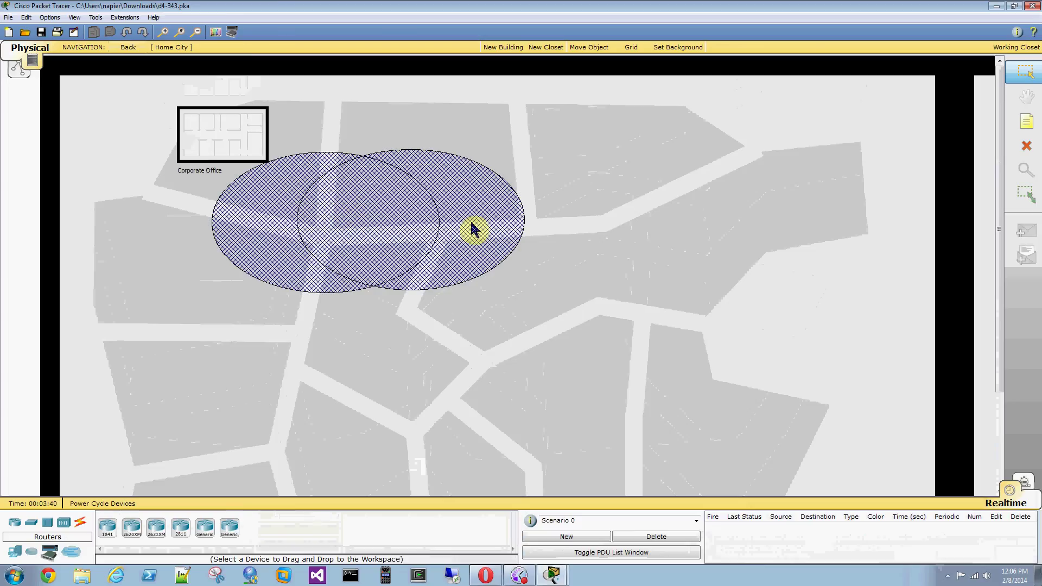